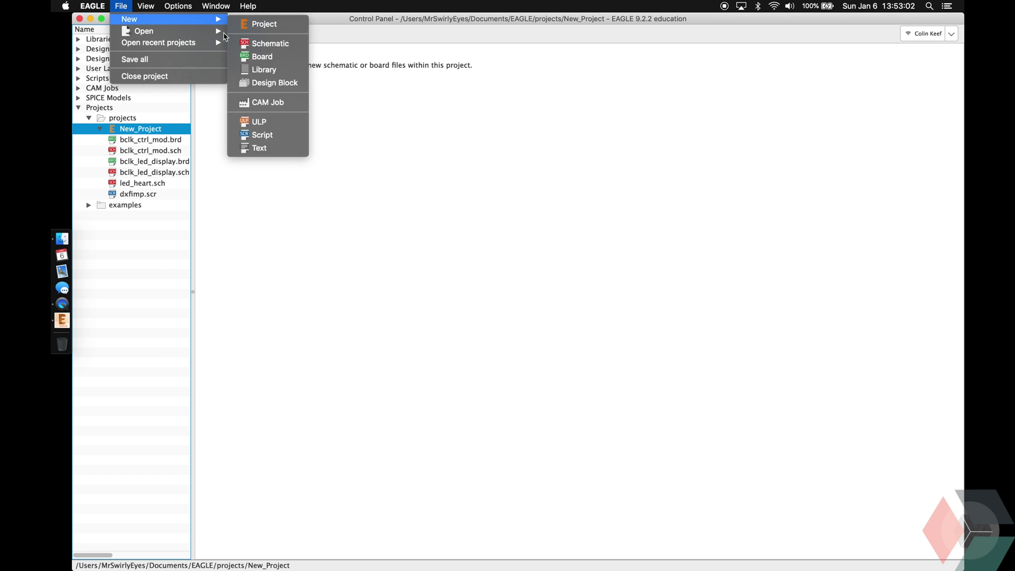
Create a new schematic in New_Project and save it as attiny_programmer.sch.
{"action": "left_click", "coordinate": [264, 43]}
{"action": "type", "text": "grid"}
{"action": "key", "text": "Return"}
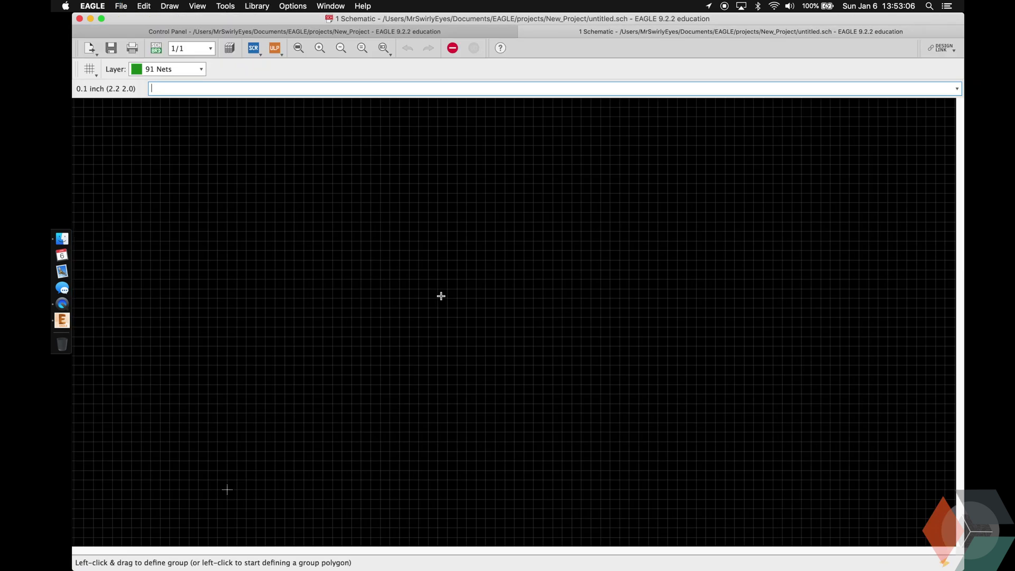
{"action": "key", "text": "super+s"}
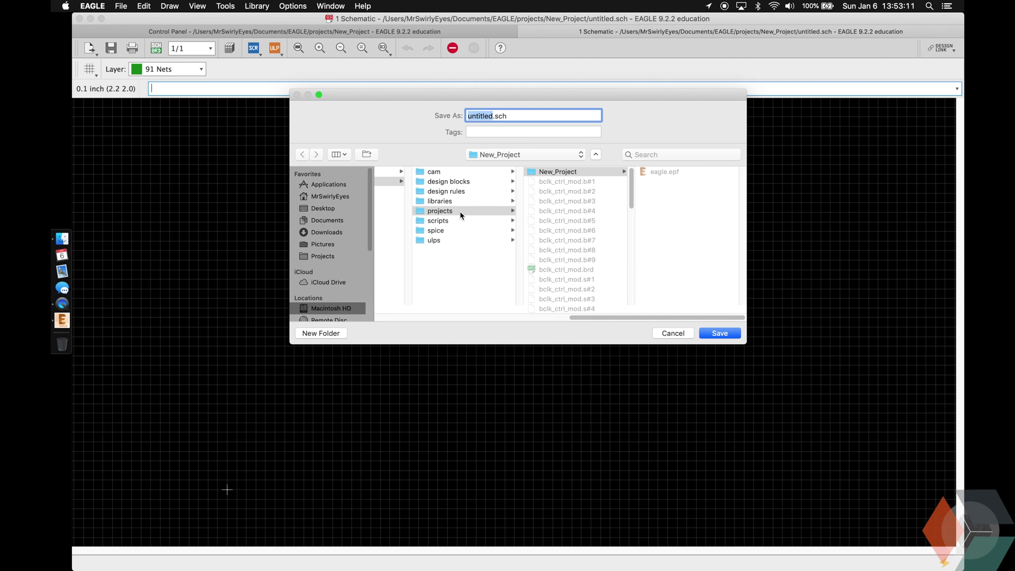
{"action": "left_click", "coordinate": [570, 237]}
{"action": "type", "text": "a"}
{"action": "type", "text": "ttiny_programmer"}
{"action": "key", "text": "Return"}
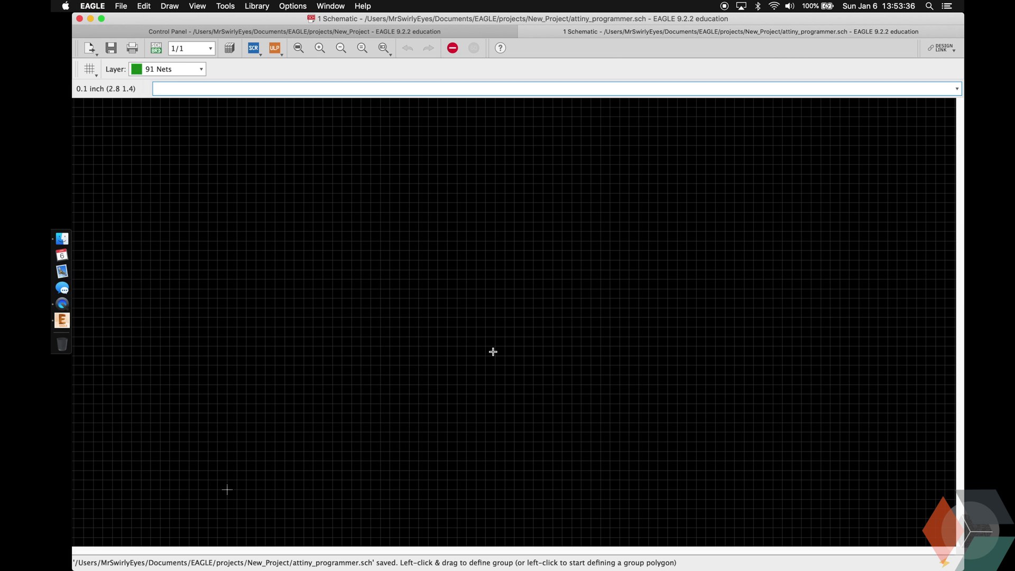
Add the ATTINY-X5_DIP-8_ATTINY-85_CONNECTOR part from the ATTINY* library results to the empty schematic.
{"action": "type", "text": "Y"}
{"action": "key", "text": "Return"}
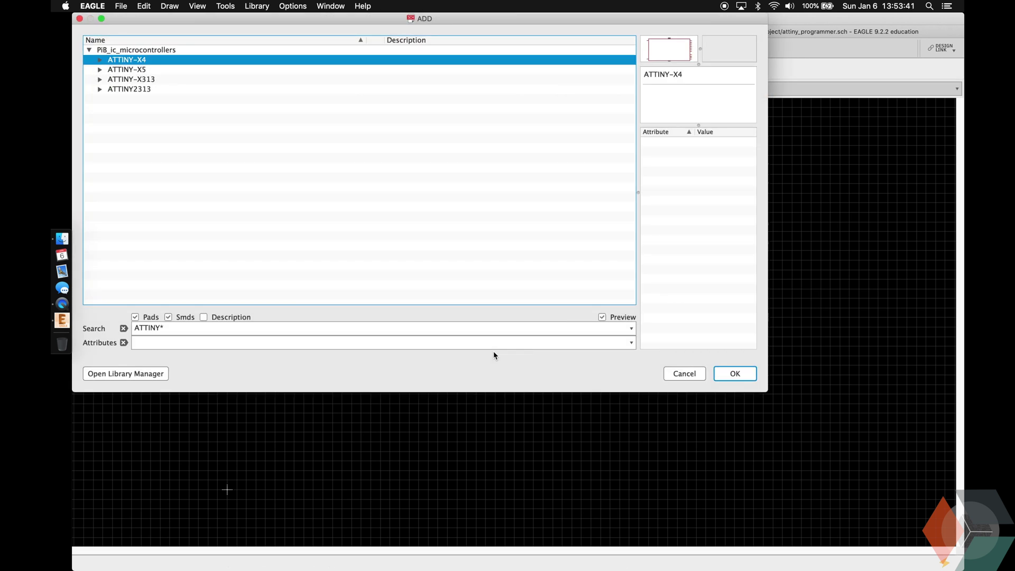
{"action": "key", "text": "Down"}
{"action": "key", "text": "Right"}
{"action": "key", "text": "Down"}
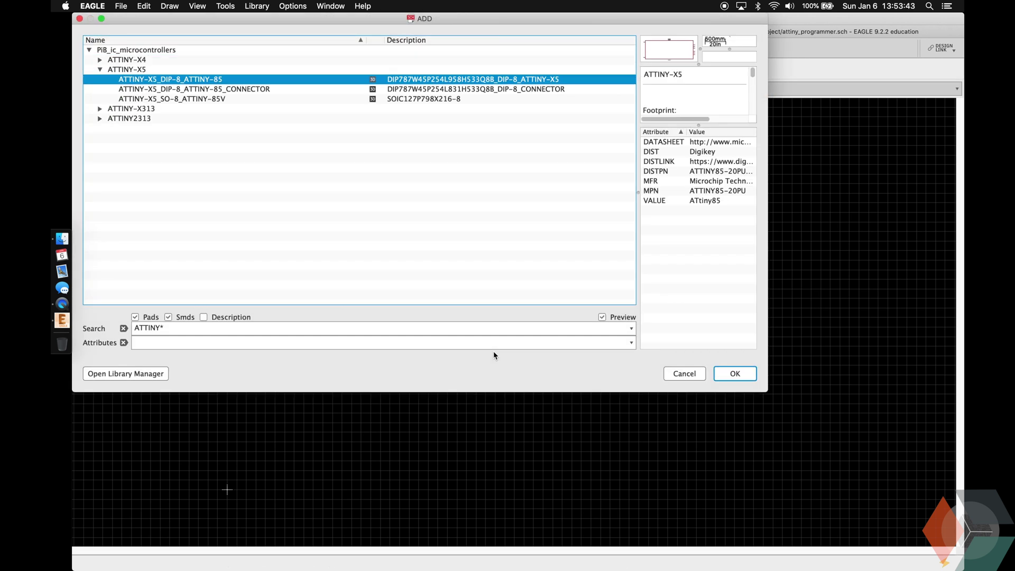
{"action": "key", "text": "Down"}
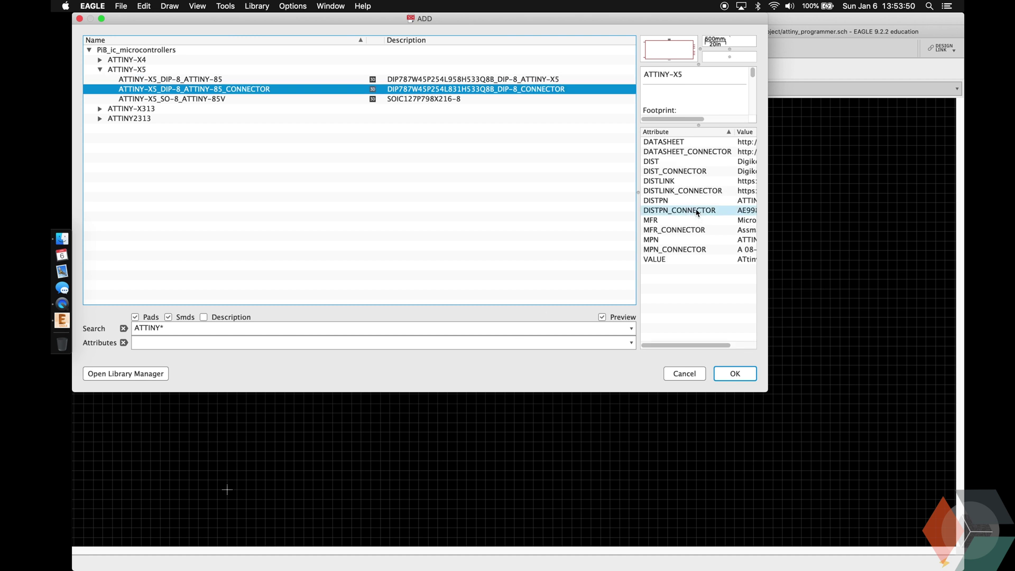
{"action": "left_click_drag", "start_coordinate": [638, 193], "coordinate": [514, 196]}
{"action": "left_click_drag", "start_coordinate": [635, 64], "coordinate": [668, 166]}
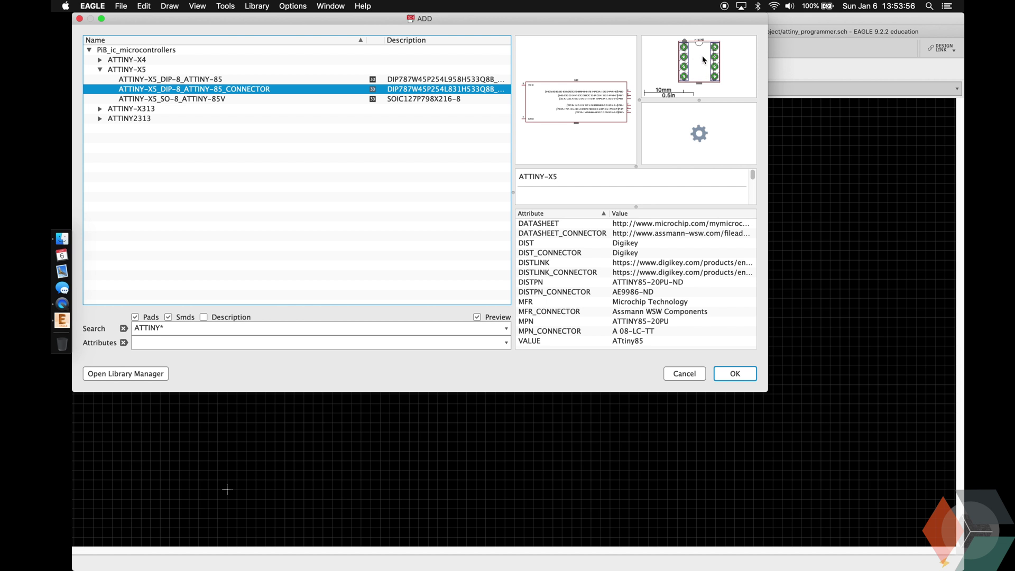
{"action": "key", "text": "Return"}
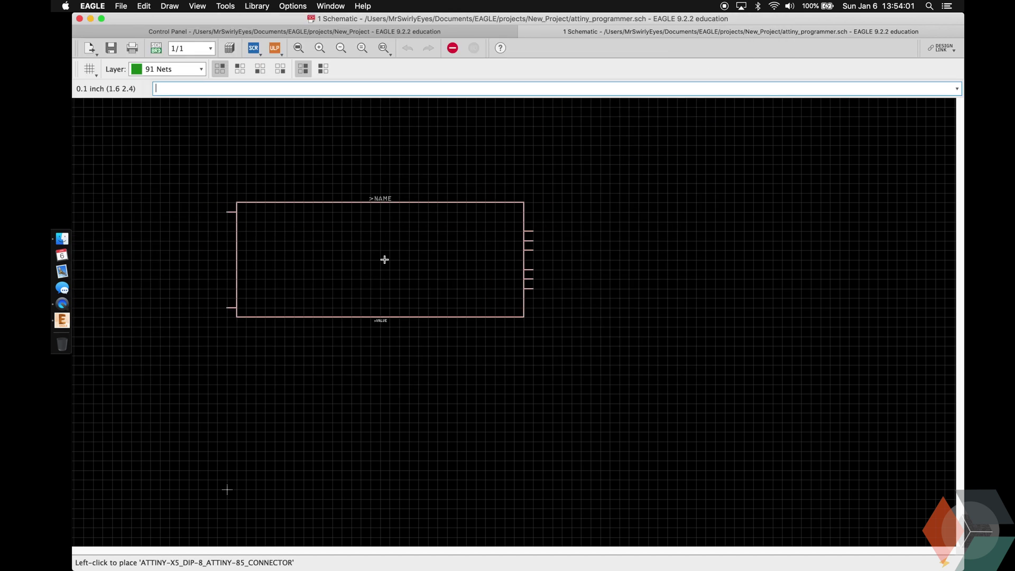
Add the ATTINY-X4_DIP-14_ATTINY-84_CONNECTOR part to the schematic, right of the ATtiny85.
{"action": "type", "text": "a"}
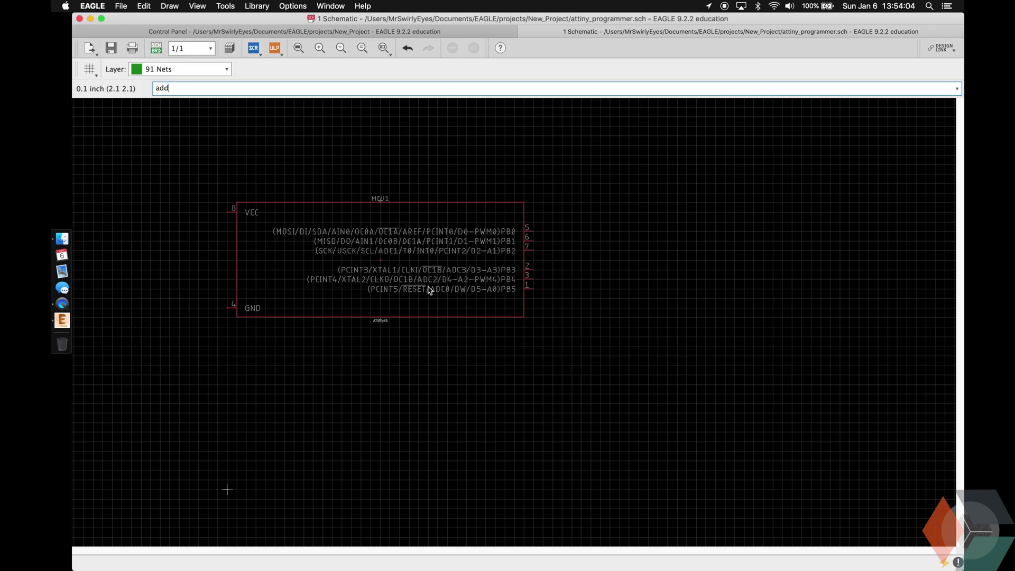
{"action": "type", "text": "dd"}
{"action": "key", "text": "Return"}
{"action": "left_click", "coordinate": [100, 70]}
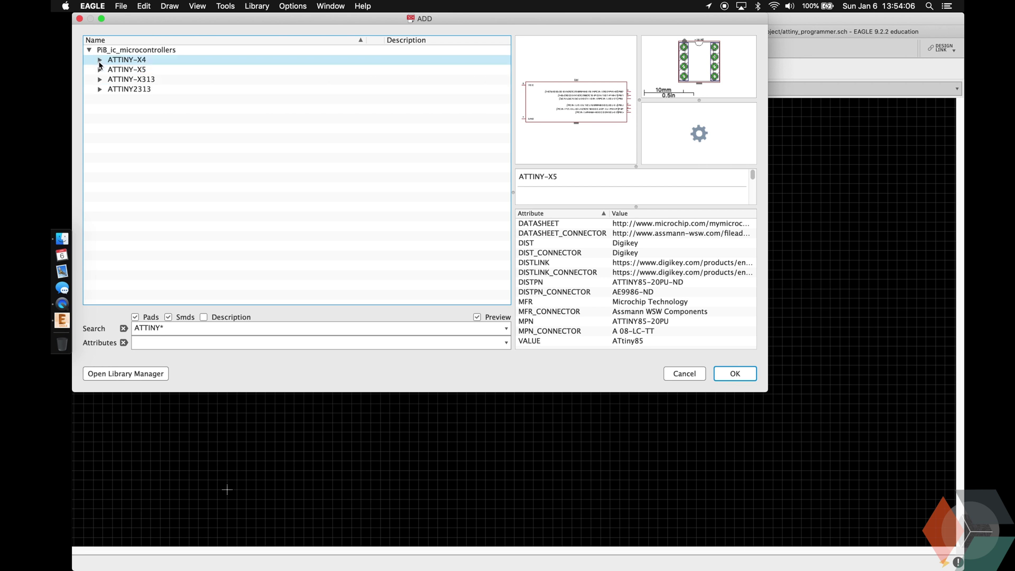
{"action": "left_click", "coordinate": [100, 59]}
{"action": "left_click", "coordinate": [163, 80]}
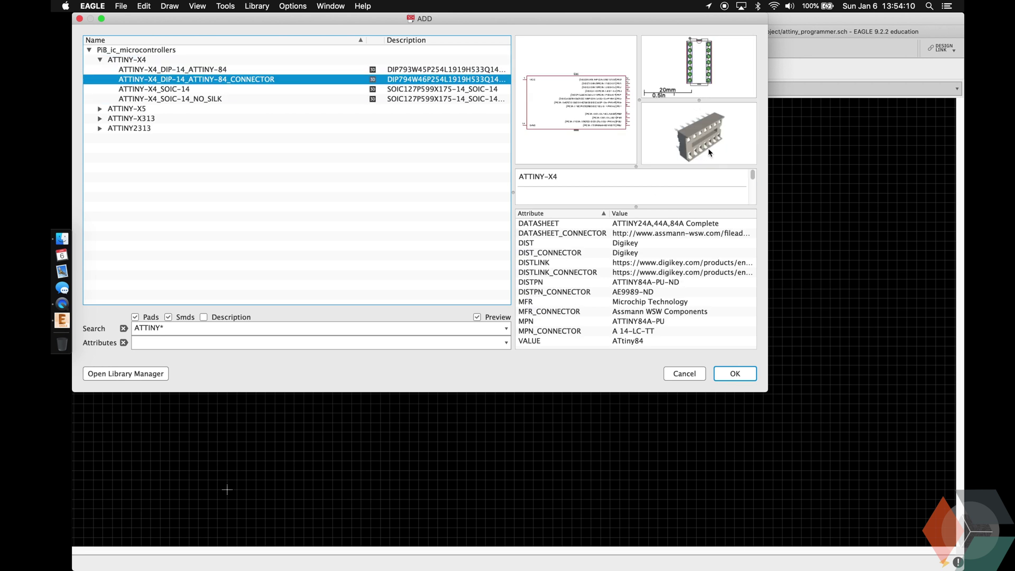
{"action": "key", "text": "Return"}
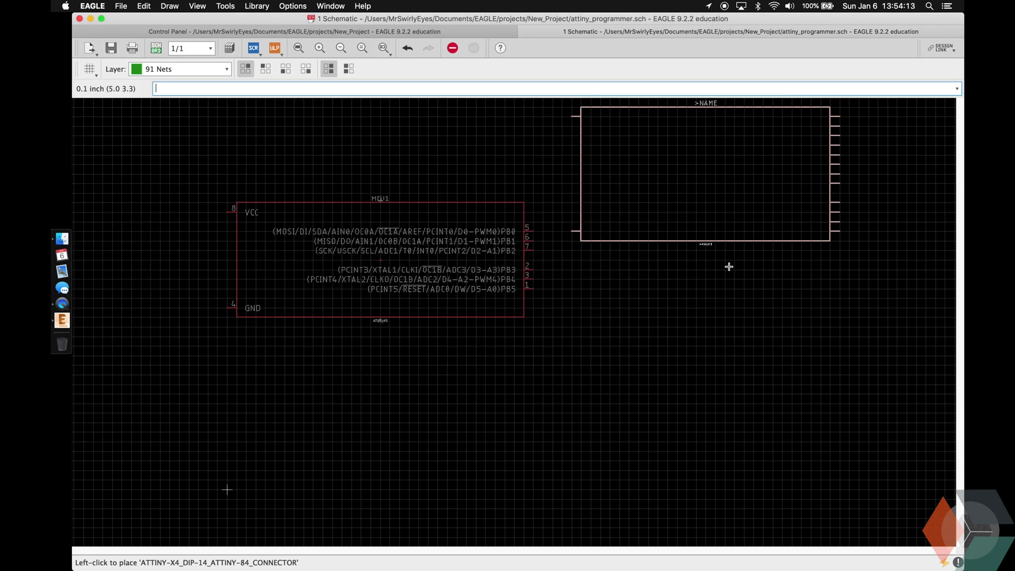
{"action": "left_click", "coordinate": [812, 256]}
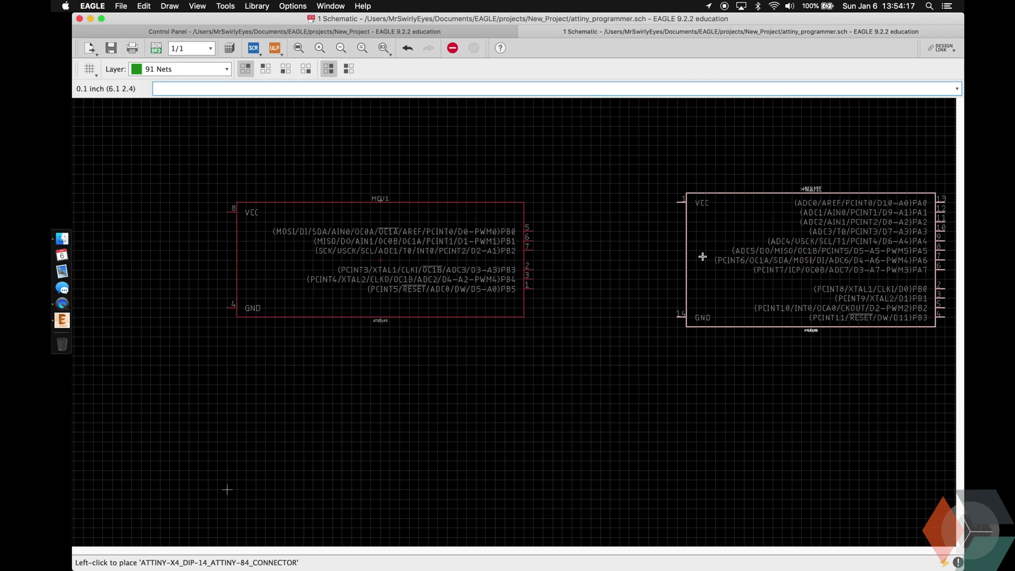
{"action": "key", "text": "Escape"}
{"action": "key", "text": "Escape"}
Add the ATTINY-X313DIP-20_ATTINY-4313_CONNECTOR part to the schematic, right of the ATtiny84.
{"action": "scroll", "coordinate": [842, 312], "scroll_direction": "down", "scroll_amount": 5}
{"action": "scroll", "coordinate": [943, 315], "scroll_direction": "up", "scroll_amount": 5}
{"action": "type", "text": "add"}
{"action": "key", "text": "Return"}
{"action": "left_click", "coordinate": [296, 169]}
{"action": "left_click", "coordinate": [296, 189]}
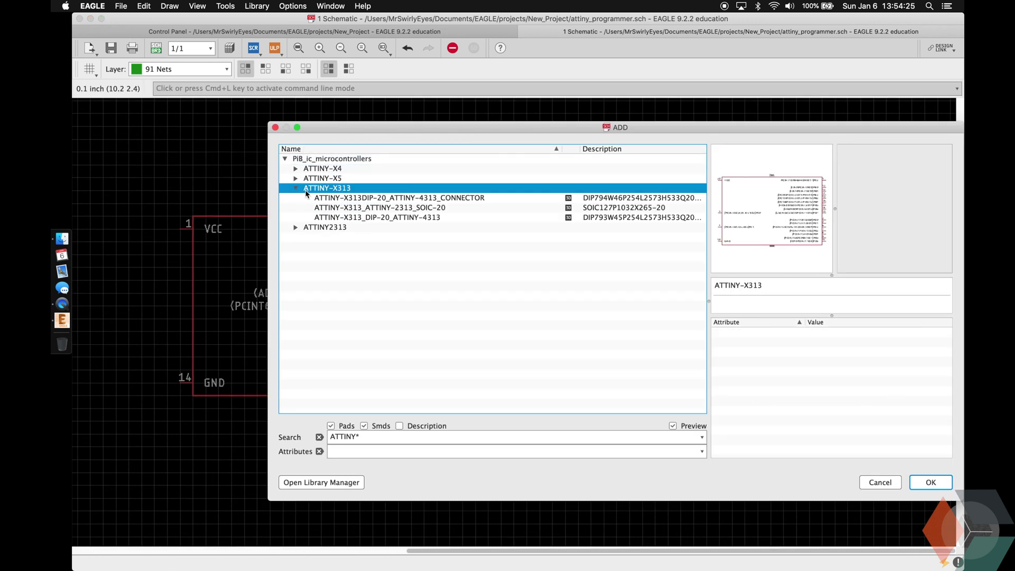
{"action": "left_click", "coordinate": [382, 200]}
{"action": "key", "text": "Return"}
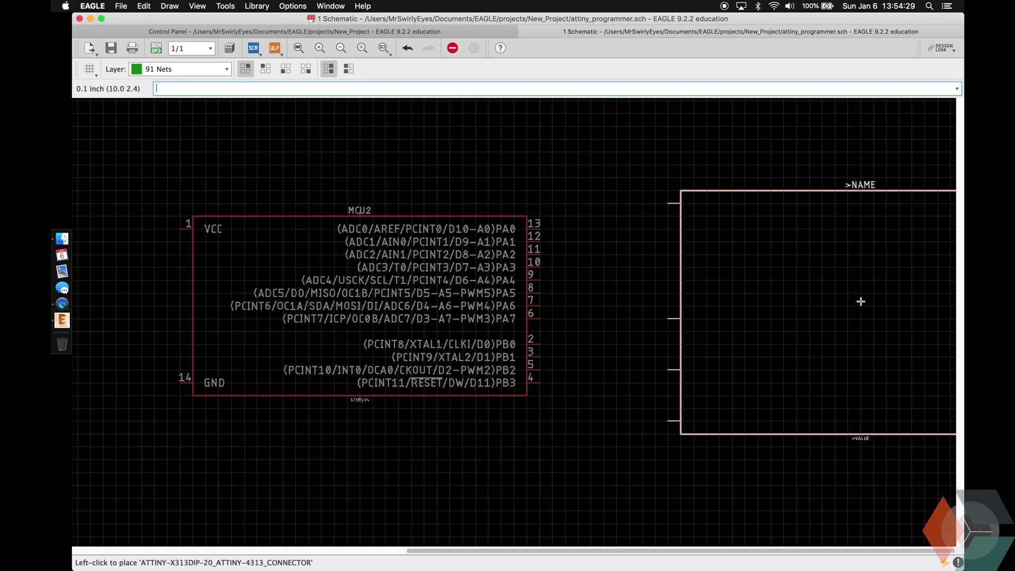
{"action": "left_click", "coordinate": [861, 302]}
{"action": "key", "text": "Escape"}
{"action": "key", "text": "Escape"}
Add a 5V supply symbol just above and outside the VCC pin of each of the three microcontrollers.
{"action": "left_click", "coordinate": [341, 47]}
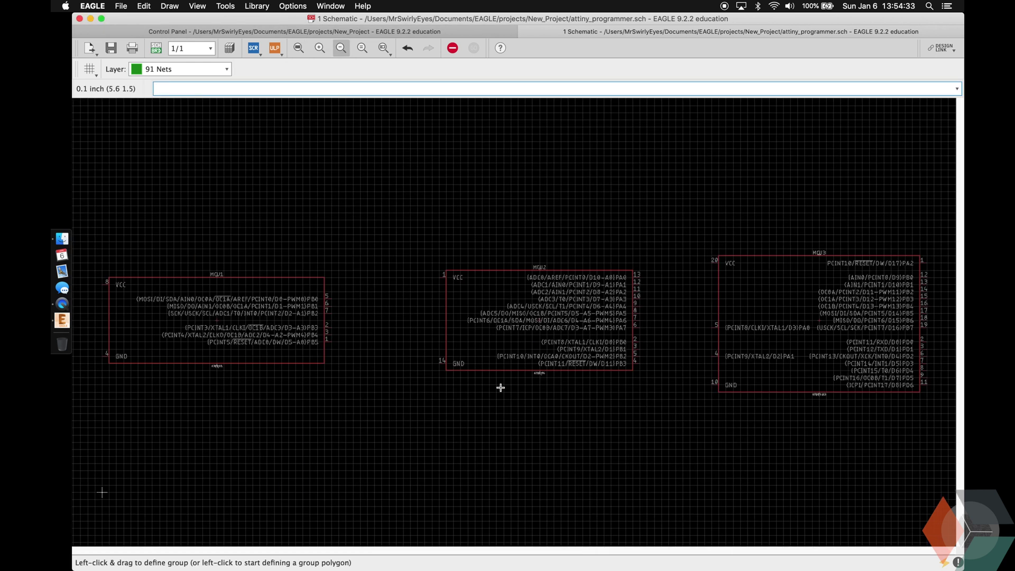
{"action": "scroll", "coordinate": [304, 320], "scroll_direction": "down", "scroll_amount": 2}
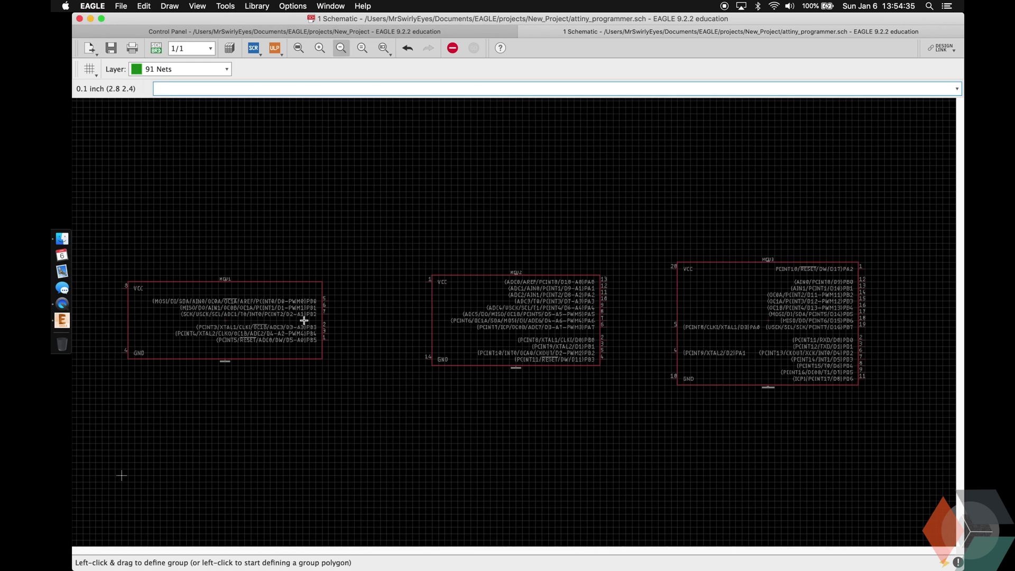
{"action": "scroll", "coordinate": [119, 293], "scroll_direction": "up", "scroll_amount": 5}
{"action": "scroll", "coordinate": [120, 292], "scroll_direction": "up", "scroll_amount": 1}
{"action": "type", "text": "add "}
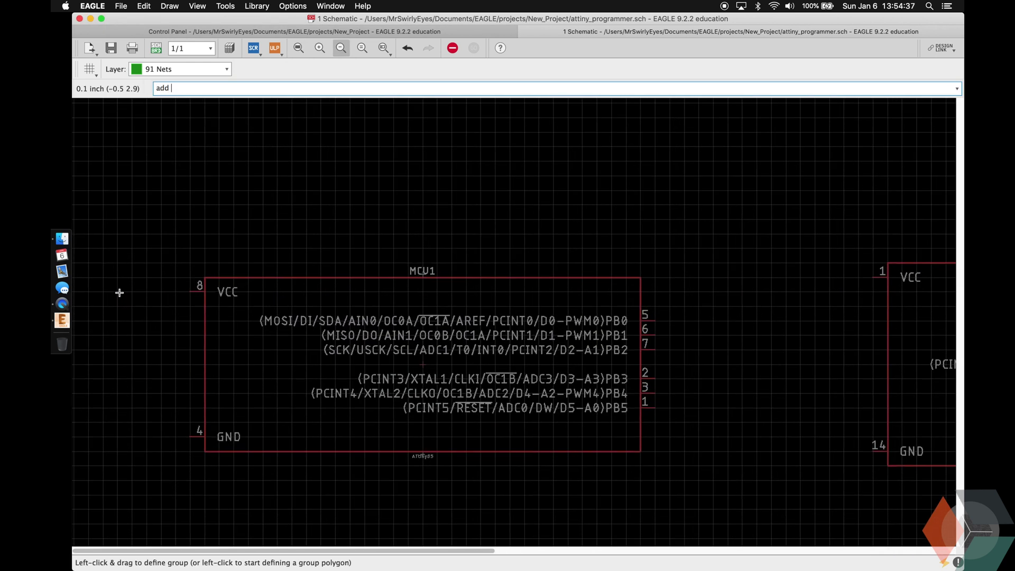
{"action": "type", "text": "5V"}
{"action": "key", "text": "Return"}
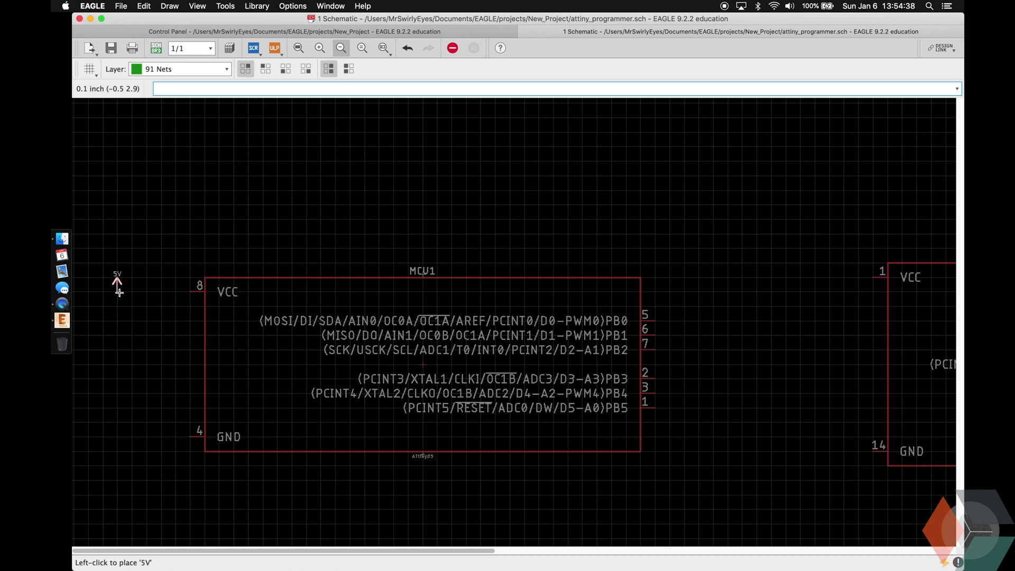
{"action": "left_click", "coordinate": [180, 275]}
{"action": "scroll", "coordinate": [181, 275], "scroll_direction": "right", "scroll_amount": 7}
{"action": "left_click", "coordinate": [491, 259]}
{"action": "scroll", "coordinate": [493, 259], "scroll_direction": "right", "scroll_amount": 9}
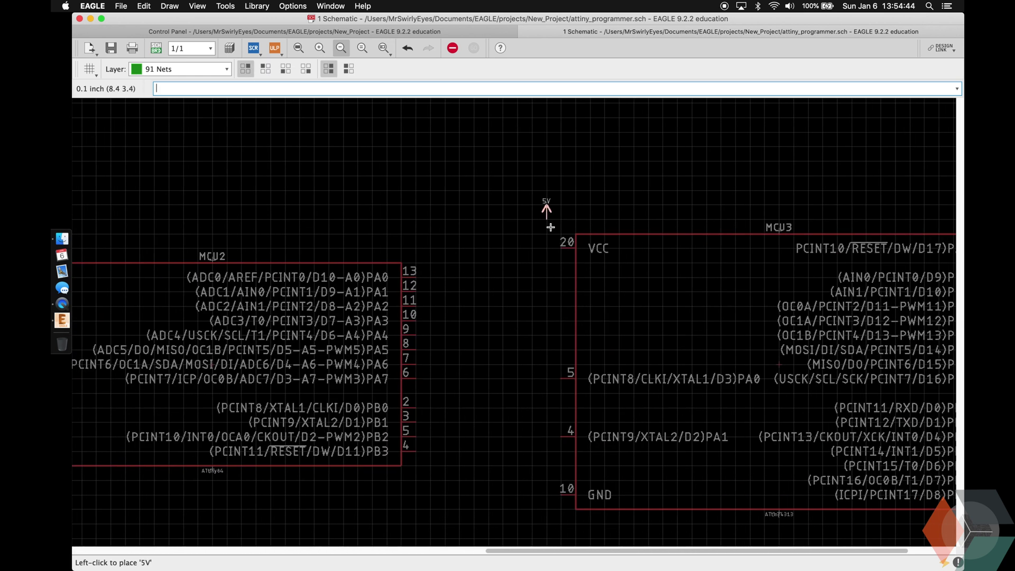
{"action": "left_click", "coordinate": [550, 233]}
Wire each 5V symbol to the VCC pin of its microcontroller with nets.
{"action": "type", "text": "net"}
{"action": "key", "text": "Return"}
{"action": "left_click", "coordinate": [561, 248]}
{"action": "left_click", "coordinate": [547, 234]}
{"action": "scroll", "coordinate": [534, 236], "scroll_direction": "left", "scroll_amount": 11}
{"action": "left_click", "coordinate": [598, 278]}
{"action": "left_click", "coordinate": [582, 264]}
{"action": "scroll", "coordinate": [582, 264], "scroll_direction": "left", "scroll_amount": 5}
{"action": "left_click", "coordinate": [190, 292]}
{"action": "left_click", "coordinate": [175, 278]}
{"action": "key", "text": "Return"}
Add a GND symbol below MCU1's GND pin and connect it to pin 4 with a net.
{"action": "type", "text": "add"}
{"action": "key", "text": "Return"}
{"action": "left_click", "coordinate": [174, 453]}
{"action": "type", "text": "net"}
{"action": "key", "text": "Return"}
{"action": "left_click", "coordinate": [173, 453]}
{"action": "left_click", "coordinate": [192, 440]}
Copy the GND symbol to below MCU2's GND pin, align it with the 5V symbol above, and wire it to pin 14.
{"action": "type", "text": "copy"}
{"action": "key", "text": "Return"}
{"action": "left_click", "coordinate": [176, 467]}
{"action": "left_click", "coordinate": [873, 479]}
{"action": "scroll", "coordinate": [873, 479], "scroll_direction": "right", "scroll_amount": 6}
{"action": "type", "text": "move"}
{"action": "key", "text": "Return"}
{"action": "left_click", "coordinate": [570, 480]}
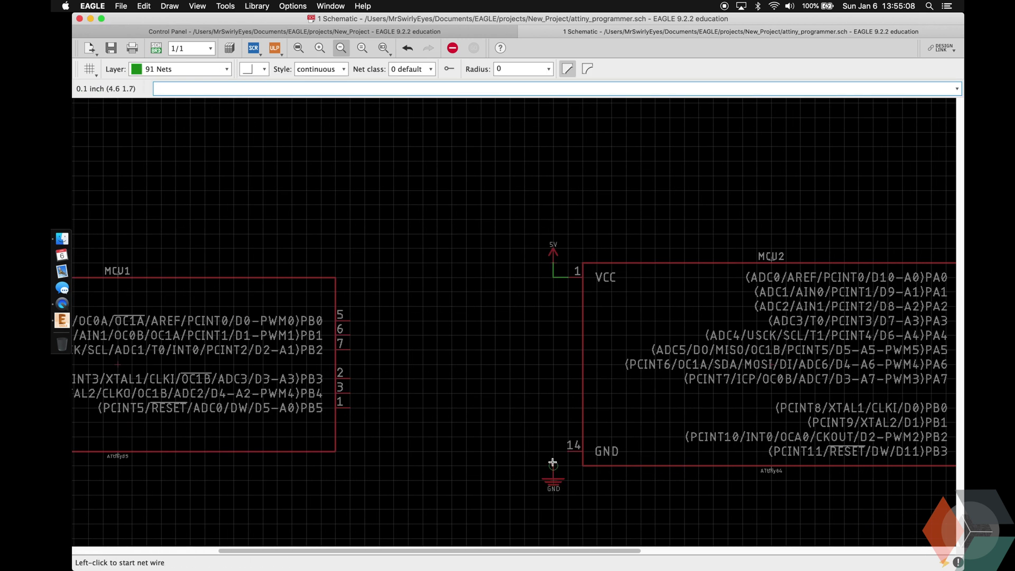
{"action": "left_click", "coordinate": [553, 480]}
Place a GND symbol below MCU3's GND pin and connect it to pin 10 with a net.
{"action": "scroll", "coordinate": [553, 480], "scroll_direction": "right", "scroll_amount": 11}
{"action": "left_click", "coordinate": [445, 523]}
{"action": "type", "text": "net"}
{"action": "key", "text": "Return"}
{"action": "left_click", "coordinate": [444, 508]}
{"action": "left_click", "coordinate": [458, 493]}
Draw short net stubs outward from MCU1's PB0, PB1, PB2 and PB5 pins.
{"action": "scroll", "coordinate": [458, 493], "scroll_direction": "left", "scroll_amount": 14}
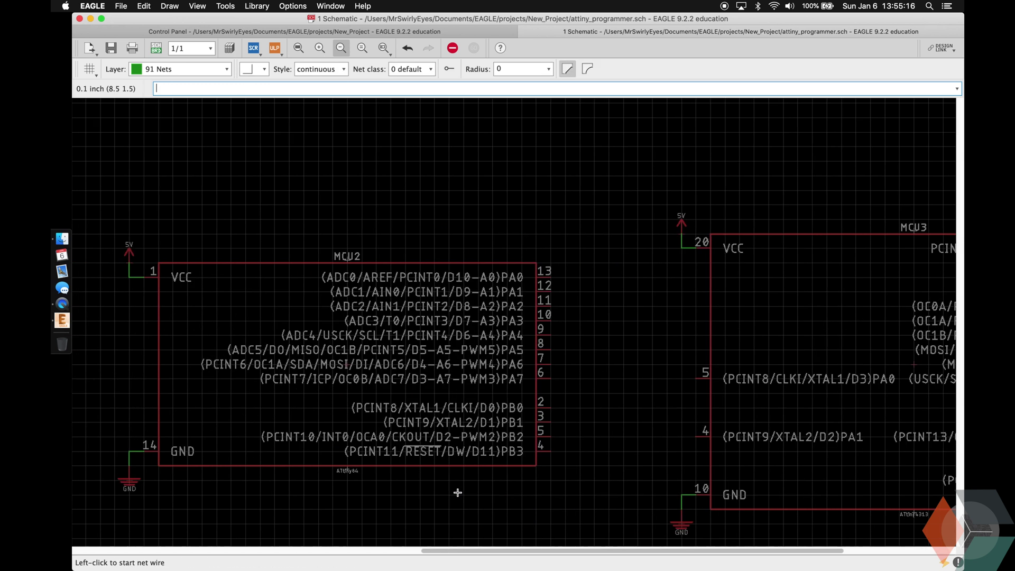
{"action": "scroll", "coordinate": [458, 493], "scroll_direction": "left", "scroll_amount": 5}
{"action": "scroll", "coordinate": [458, 492], "scroll_direction": "down", "scroll_amount": 4}
{"action": "scroll", "coordinate": [458, 492], "scroll_direction": "up", "scroll_amount": 3}
{"action": "scroll", "coordinate": [428, 529], "scroll_direction": "up", "scroll_amount": 2}
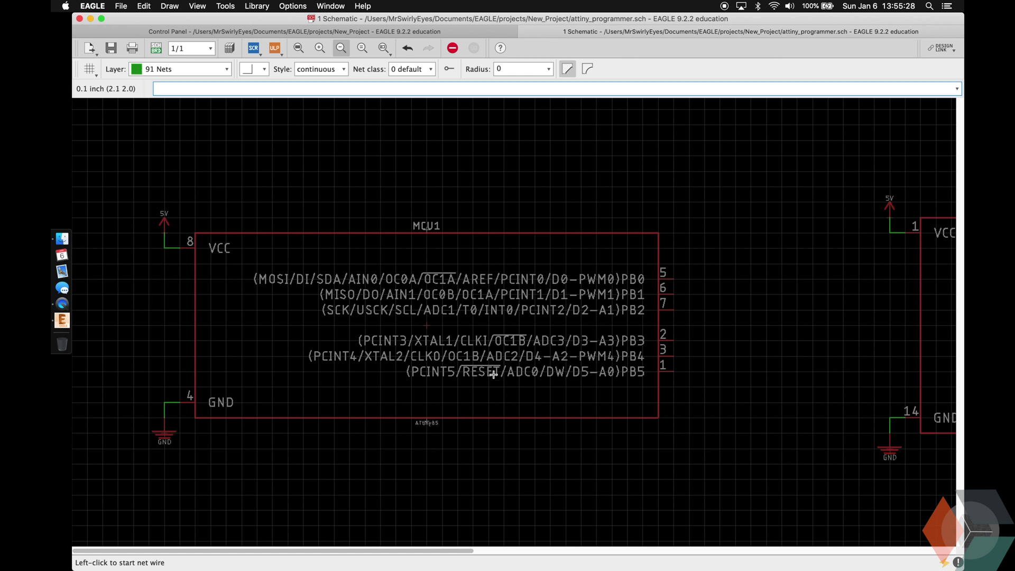
{"action": "left_click", "coordinate": [675, 279]}
{"action": "double_click", "coordinate": [689, 279]}
{"action": "left_click", "coordinate": [674, 294]}
{"action": "double_click", "coordinate": [689, 294]}
{"action": "left_click", "coordinate": [674, 309]}
{"action": "double_click", "coordinate": [690, 309]}
{"action": "left_click", "coordinate": [674, 372]}
{"action": "double_click", "coordinate": [689, 372]}
Set up the Label command with text size 0.05, ratio 10% and vector font.
{"action": "key", "text": "l"}
{"action": "left_click", "coordinate": [266, 69]}
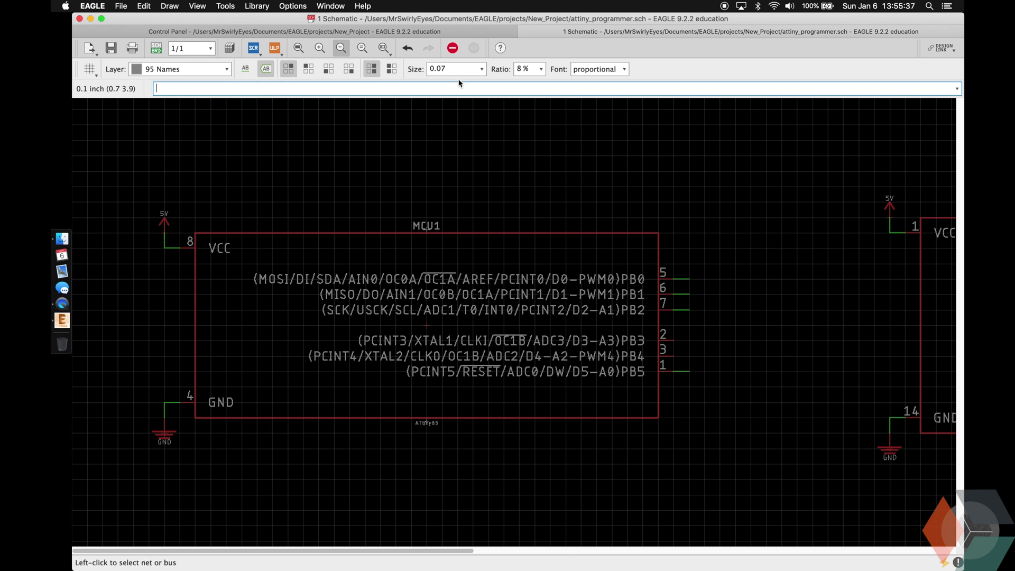
{"action": "left_click", "coordinate": [460, 71]}
{"action": "double_click", "coordinate": [523, 70]}
{"action": "type", "text": "10"}
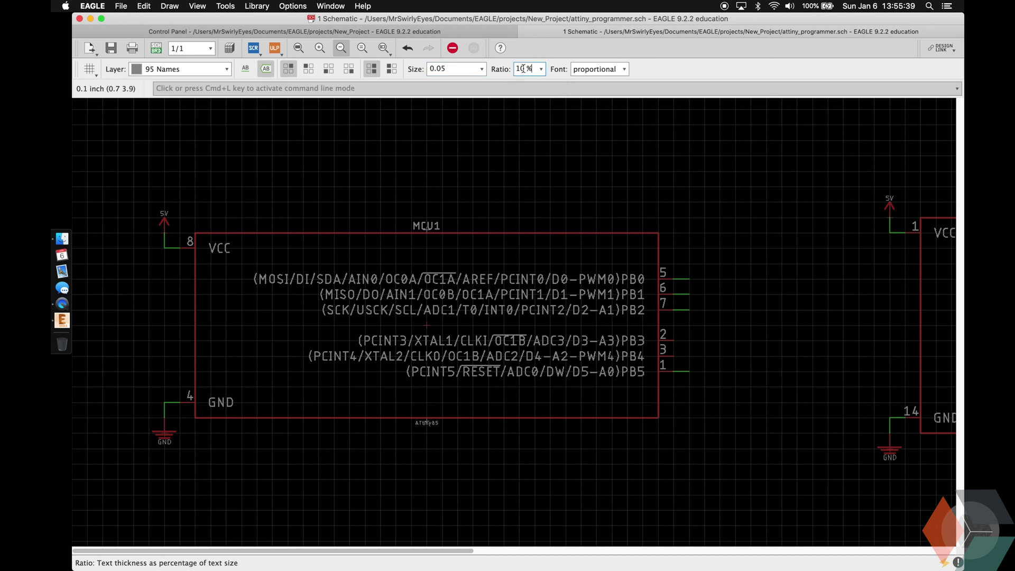
{"action": "left_click", "coordinate": [596, 72]}
{"action": "left_click", "coordinate": [585, 57]}
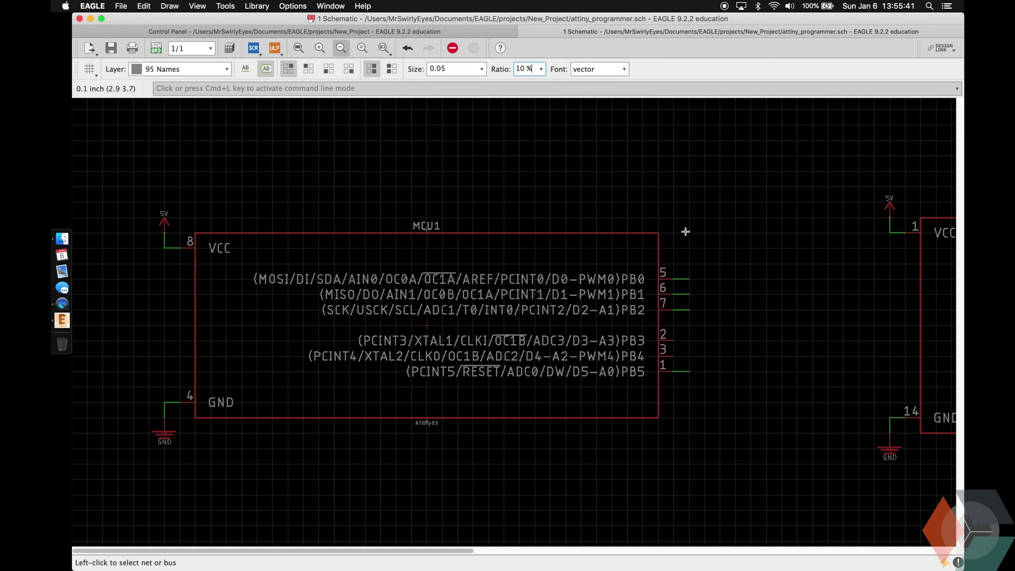
Attach a label to the end of each of MCU1's four net stubs.
{"action": "left_click", "coordinate": [690, 279]}
{"action": "left_click", "coordinate": [690, 295]}
{"action": "left_click", "coordinate": [689, 310]}
{"action": "left_click", "coordinate": [688, 372]}
Name MCU1's nets SS on PB5, MOSI on PB0, MISO on PB1 and SCK on PB2.
{"action": "scroll", "coordinate": [688, 372], "scroll_direction": "right", "scroll_amount": 2}
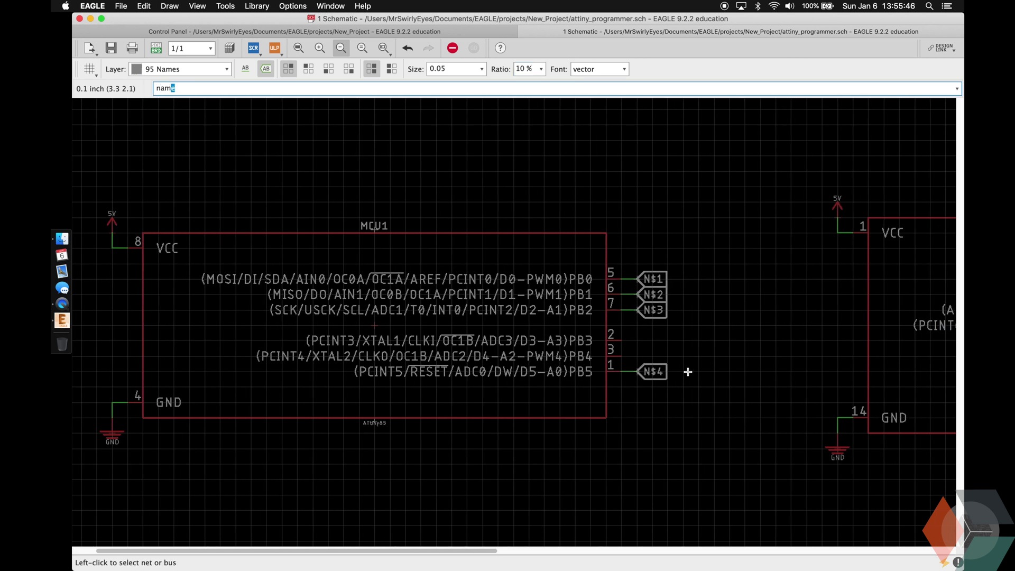
{"action": "type", "text": "name SS"}
{"action": "key", "text": "Return"}
{"action": "left_click", "coordinate": [640, 372]}
{"action": "left_click", "coordinate": [639, 372]}
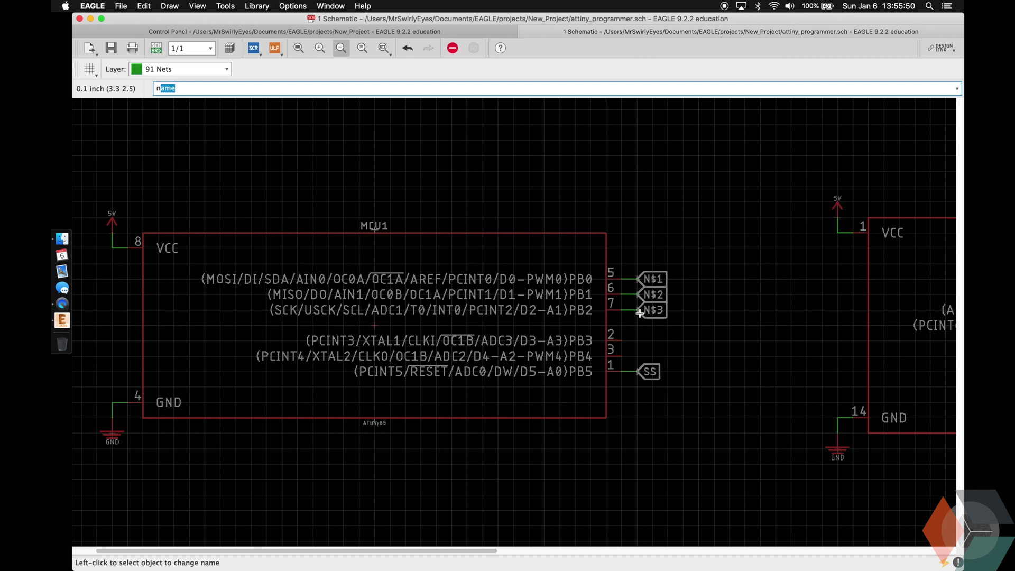
{"action": "left_click", "coordinate": [638, 276]}
{"action": "left_click", "coordinate": [637, 276]}
{"action": "key", "text": "Up"}
{"action": "left_click", "coordinate": [636, 293]}
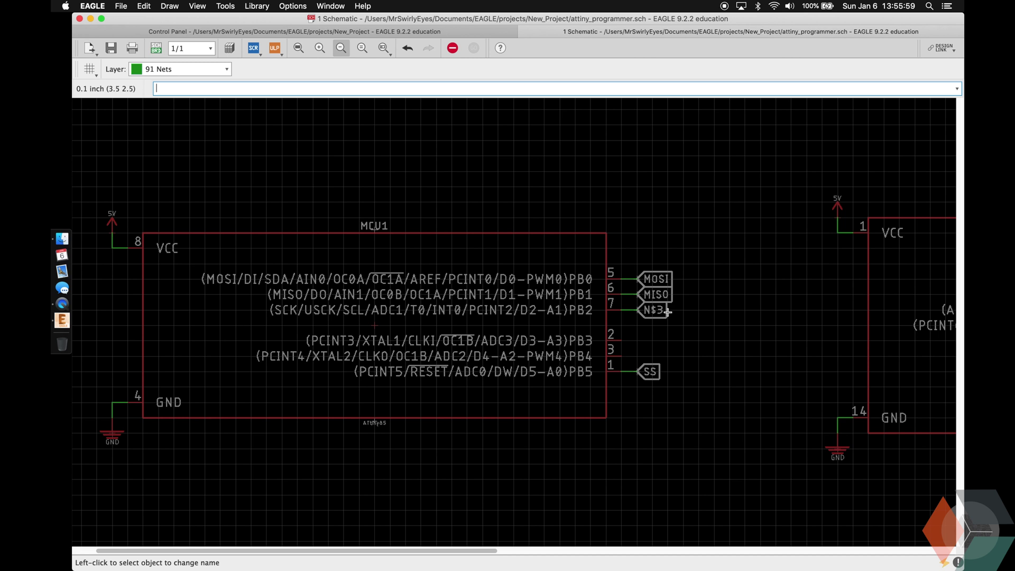
{"action": "left_click", "coordinate": [634, 313]}
Group MCU1's four labelled net stubs and place a copy at MCU2, with MOSI on PA5 and MISO on PA6.
{"action": "scroll", "coordinate": [635, 312], "scroll_direction": "right", "scroll_amount": 10}
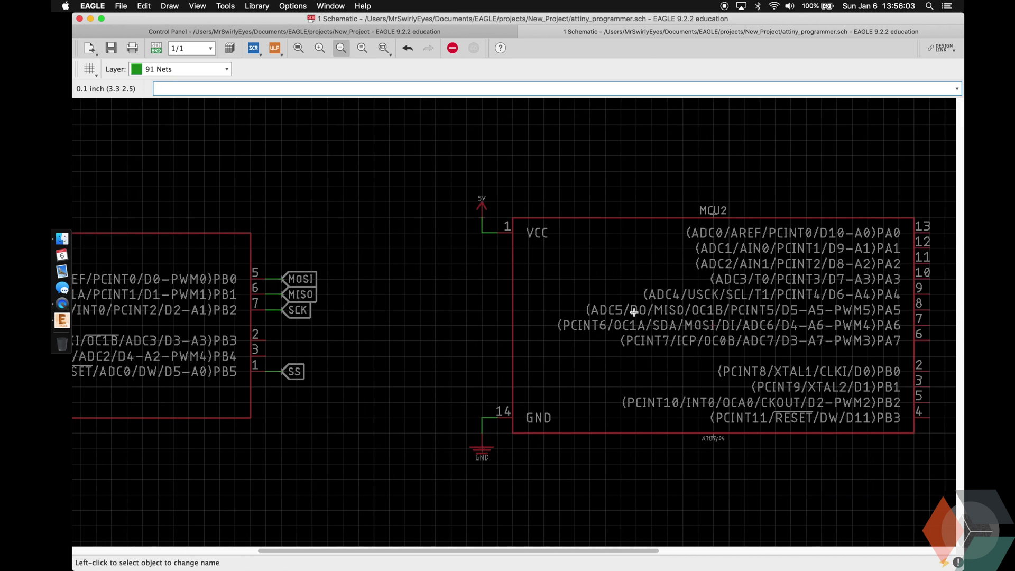
{"action": "type", "text": "group"}
{"action": "key", "text": "Return"}
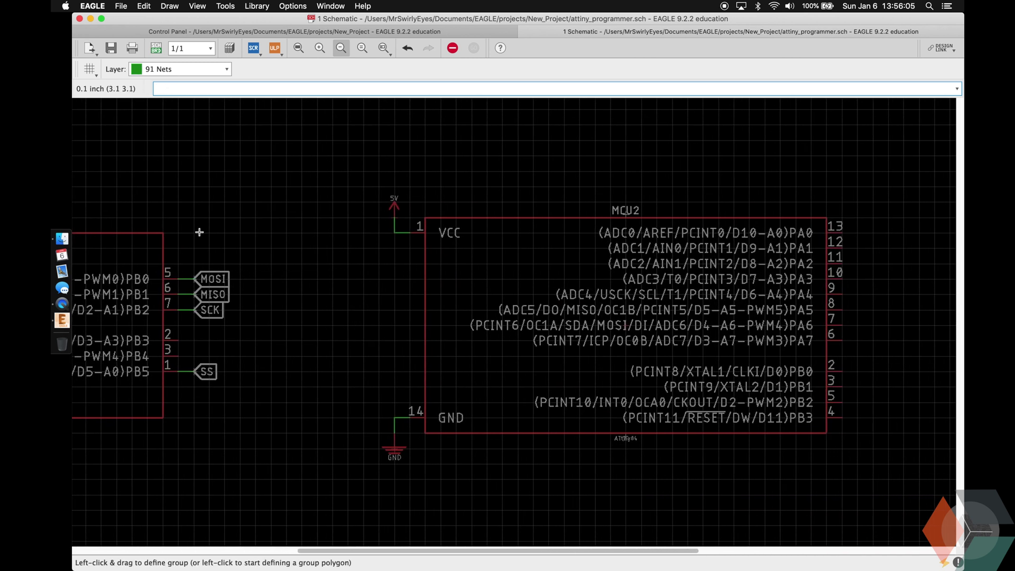
{"action": "left_click_drag", "start_coordinate": [200, 416], "coordinate": [186, 185]}
{"action": "type", "text": "copy"}
{"action": "key", "text": "Return"}
{"action": "right_click", "coordinate": [189, 220]}
{"action": "left_click", "coordinate": [222, 226]}
{"action": "scroll", "coordinate": [612, 250], "scroll_direction": "right", "scroll_amount": 10}
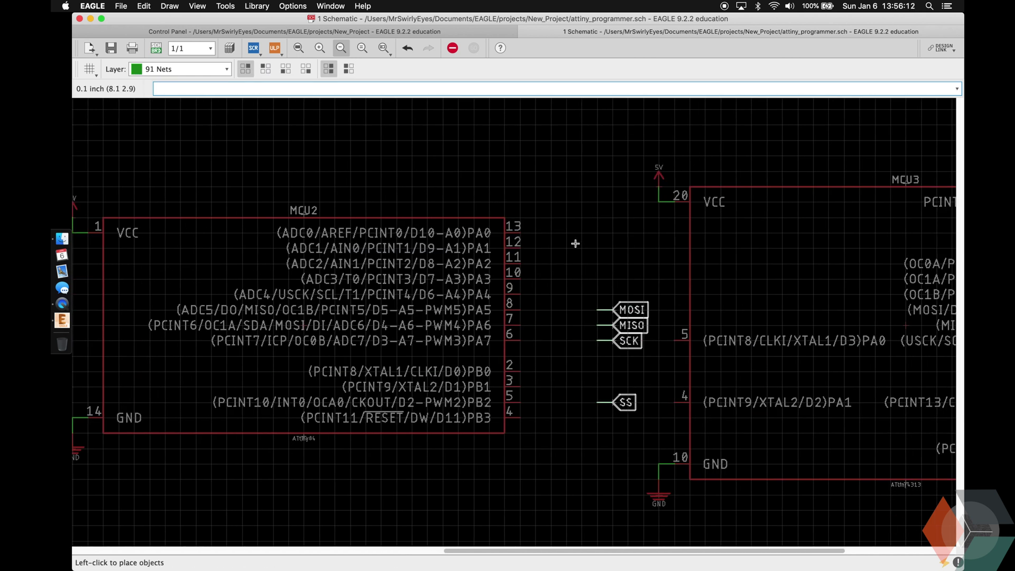
{"action": "left_click", "coordinate": [538, 253]}
Delete the copied SCK and SS net stubs beside MCU2.
{"action": "type", "text": "delete"}
{"action": "key", "text": "Return"}
{"action": "left_click", "coordinate": [533, 342]}
{"action": "left_click", "coordinate": [533, 342]}
{"action": "type", "text": "n"}
{"action": "left_click", "coordinate": [530, 401]}
Draw short net stubs from MCU2's PA4 and PB3 pins and attach a label to each.
{"action": "type", "text": "et"}
{"action": "key", "text": "Return"}
{"action": "left_click", "coordinate": [520, 418]}
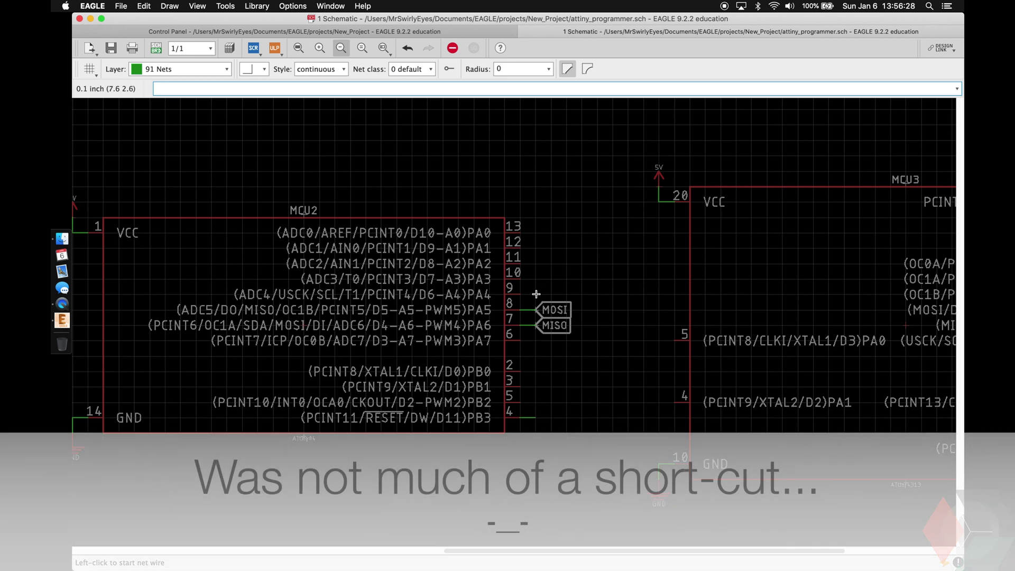
{"action": "type", "text": "label"}
{"action": "key", "text": "Return"}
{"action": "left_click", "coordinate": [536, 295]}
{"action": "left_click", "coordinate": [536, 418]}
Name MCU2's new nets SCK on PA4 and SS on PB3.
{"action": "type", "text": "name SCK"}
{"action": "key", "text": "Return"}
{"action": "left_click", "coordinate": [537, 293]}
{"action": "type", "text": "name"}
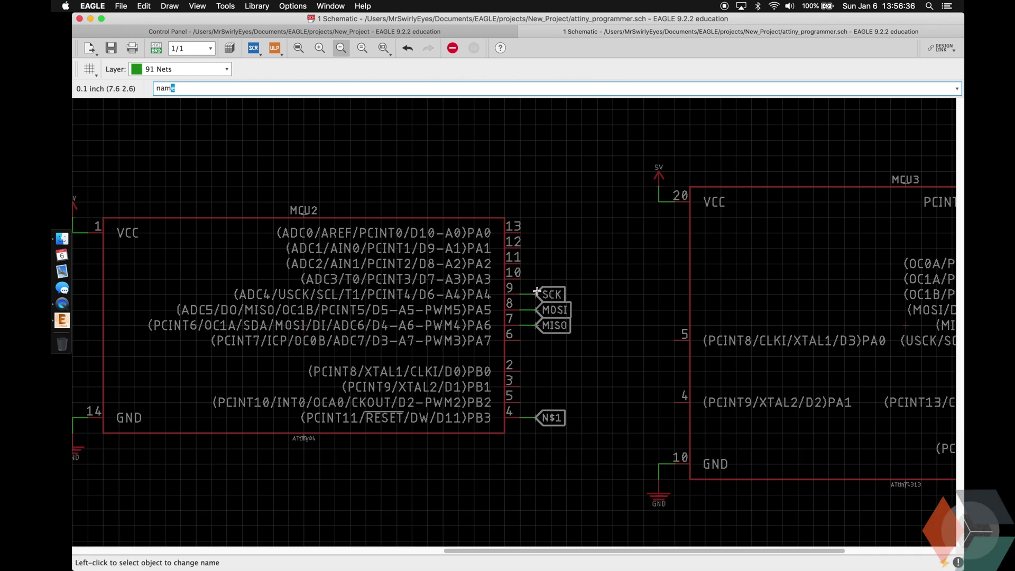
{"action": "left_click", "coordinate": [535, 417]}
Group MCU2's four labelled net stubs and place a copy beside MCU3's right-hand pins.
{"action": "scroll", "coordinate": [535, 417], "scroll_direction": "right", "scroll_amount": 5}
{"action": "type", "text": "group"}
{"action": "key", "text": "Return"}
{"action": "left_click_drag", "start_coordinate": [360, 250], "coordinate": [291, 513]}
{"action": "type", "text": "copy"}
{"action": "key", "text": "Return"}
{"action": "scroll", "coordinate": [868, 465], "scroll_direction": "down", "scroll_amount": 5}
{"action": "scroll", "coordinate": [868, 465], "scroll_direction": "up", "scroll_amount": 5}
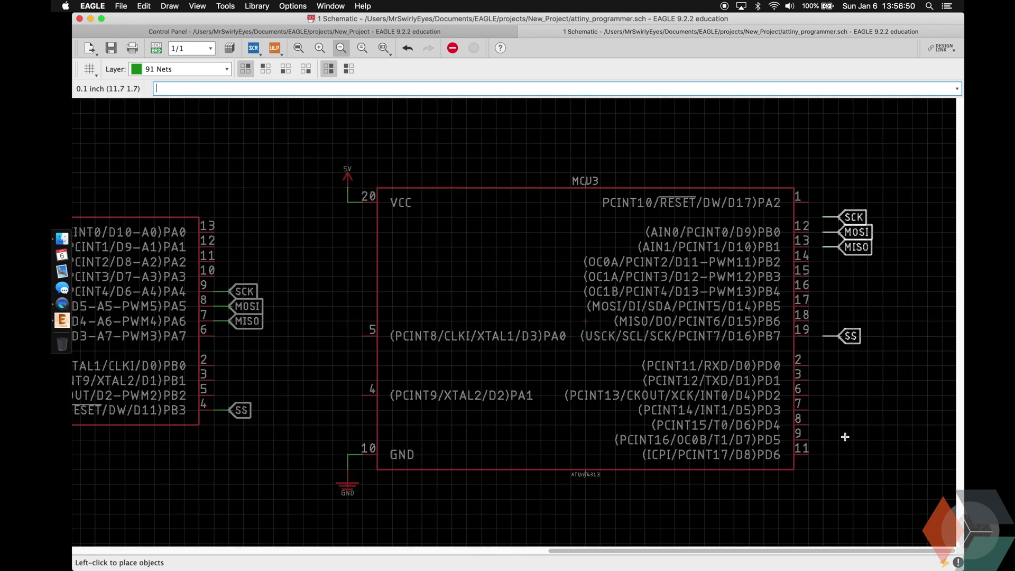
{"action": "left_click", "coordinate": [833, 513]}
Move the copied SCK stub below the MOSI and MISO stubs beside MCU3.
{"action": "left_click_drag", "start_coordinate": [876, 279], "coordinate": [823, 320]}
{"action": "type", "text": "move"}
{"action": "key", "text": "Return"}
{"action": "left_click", "coordinate": [837, 339]}
Move the MOSI, MISO and SCK stubs onto MCU3's pins PB5, PB6 and PB7.
{"action": "type", "text": "group"}
{"action": "key", "text": "Return"}
{"action": "left_click_drag", "start_coordinate": [876, 278], "coordinate": [823, 403]}
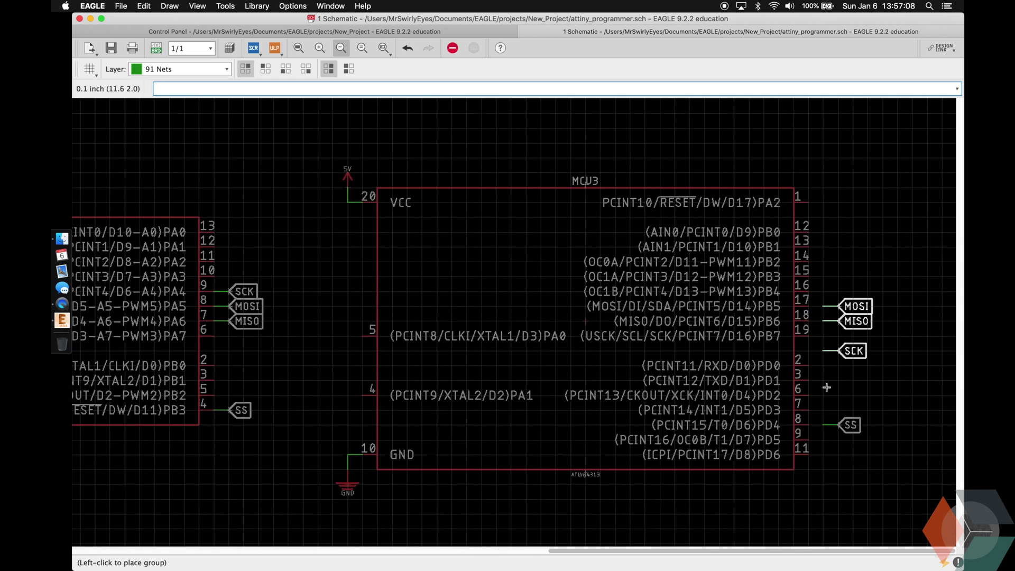
{"action": "left_click_drag", "start_coordinate": [884, 391], "coordinate": [818, 354]}
{"action": "type", "text": "move"}
{"action": "key", "text": "Return"}
{"action": "right_click", "coordinate": [817, 354]}
{"action": "left_click", "coordinate": [826, 363]}
{"action": "left_click", "coordinate": [819, 340]}
{"action": "type", "text": "group"}
{"action": "key", "text": "Return"}
{"action": "right_click", "coordinate": [868, 300]}
{"action": "left_click", "coordinate": [876, 309]}
{"action": "left_click", "coordinate": [854, 291]}
Move the SS net stub and its label onto MCU3's RESET pin PA2.
{"action": "type", "text": "group"}
{"action": "key", "text": "Return"}
{"action": "left_click_drag", "start_coordinate": [859, 406], "coordinate": [818, 434]}
{"action": "type", "text": "move"}
{"action": "key", "text": "Return"}
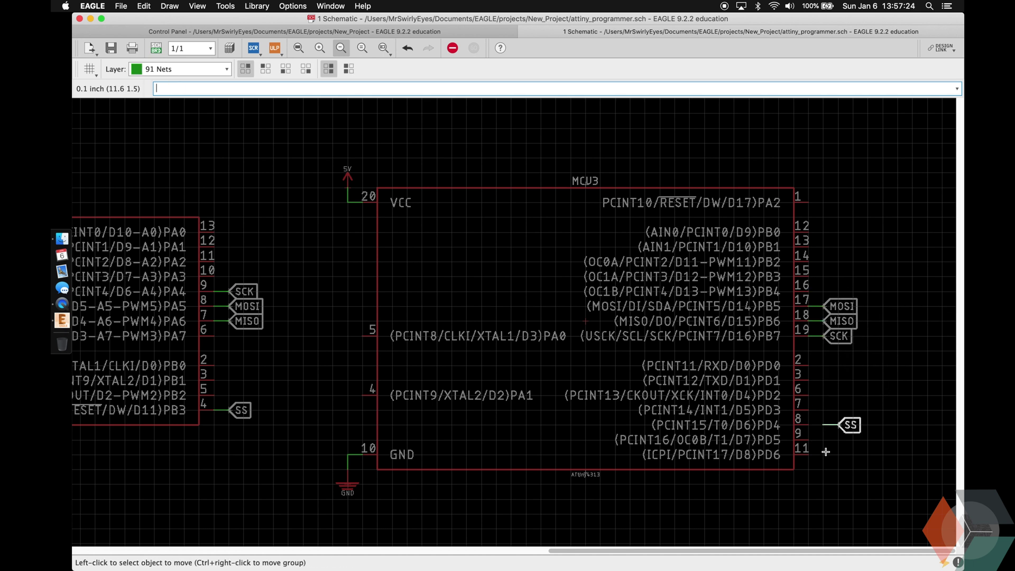
{"action": "left_click", "coordinate": [822, 227]}
{"action": "left_click", "coordinate": [298, 48]}
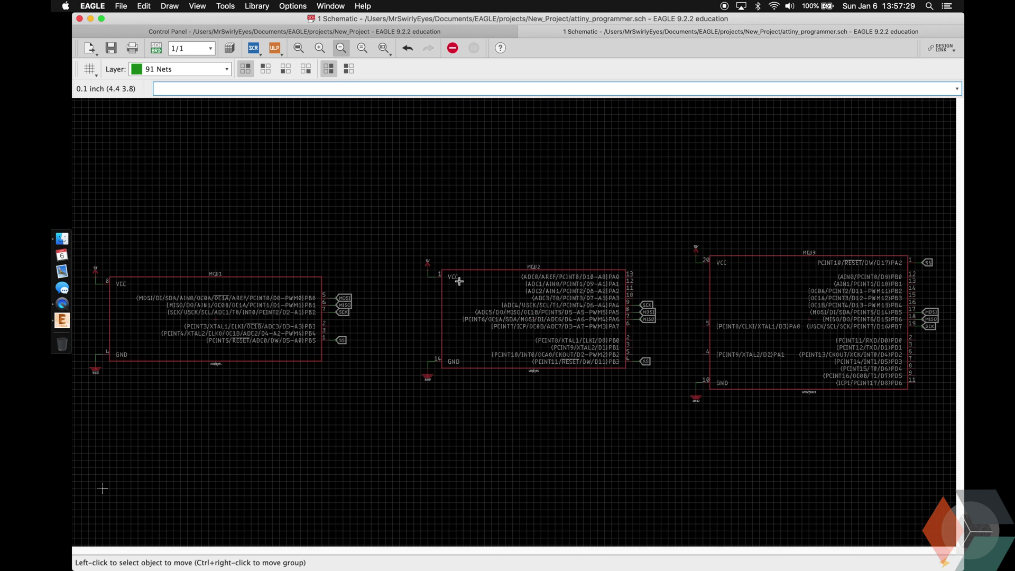
Rename MCU1 as ATTINYX5.
{"action": "scroll", "coordinate": [99, 319], "scroll_direction": "down", "scroll_amount": 2}
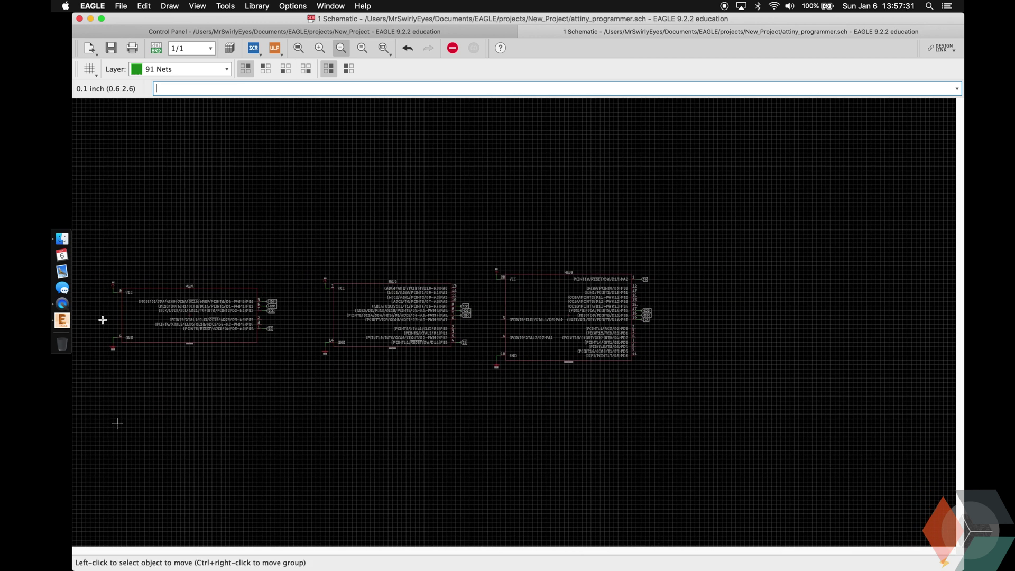
{"action": "scroll", "coordinate": [247, 309], "scroll_direction": "up", "scroll_amount": 3}
{"action": "scroll", "coordinate": [176, 321], "scroll_direction": "up", "scroll_amount": 2}
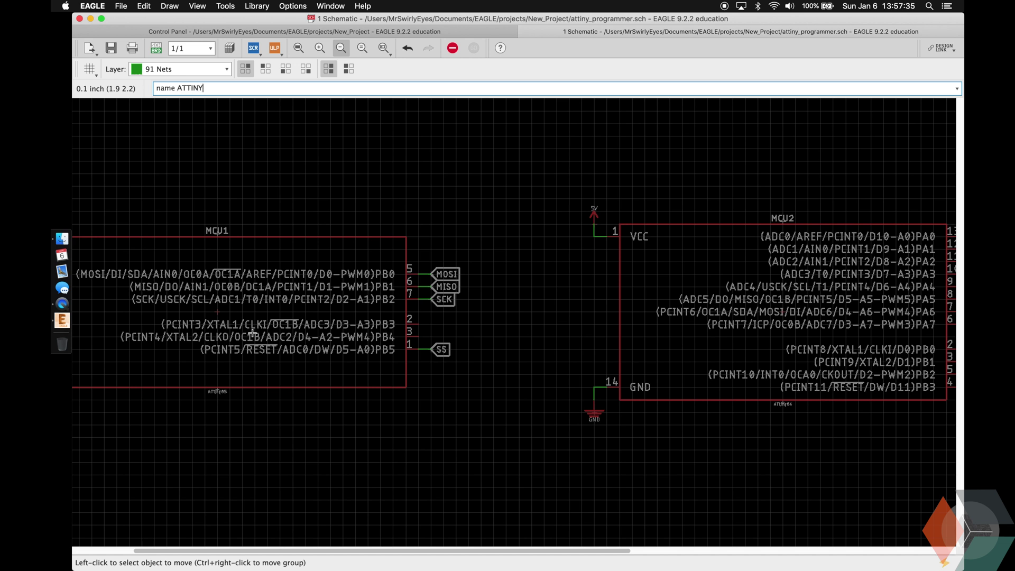
{"action": "key", "text": "Return"}
{"action": "left_click", "coordinate": [218, 312]}
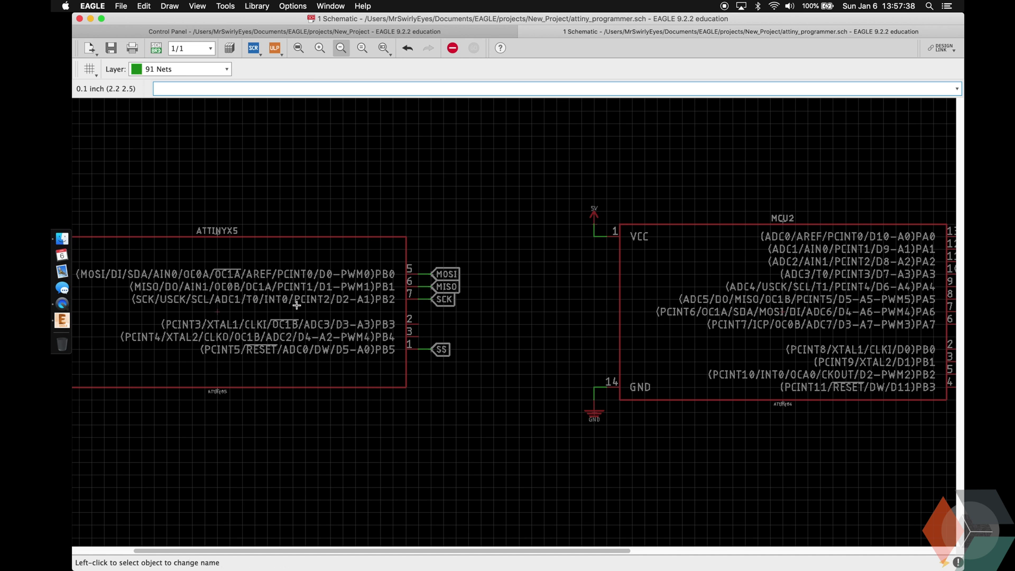
Rename MCU2 as ATTINYX4 and MCU3 as ATTINYX313.
{"action": "scroll", "coordinate": [290, 318], "scroll_direction": "right", "scroll_amount": 5}
{"action": "scroll", "coordinate": [292, 391], "scroll_direction": "left", "scroll_amount": 7}
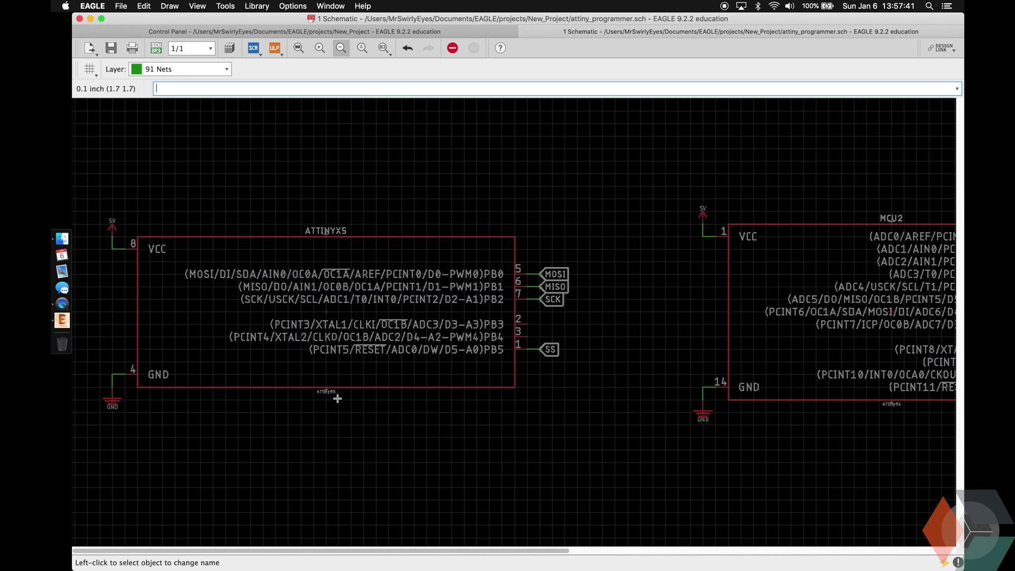
{"action": "scroll", "coordinate": [286, 379], "scroll_direction": "right", "scroll_amount": 5}
{"action": "scroll", "coordinate": [175, 274], "scroll_direction": "right", "scroll_amount": 11}
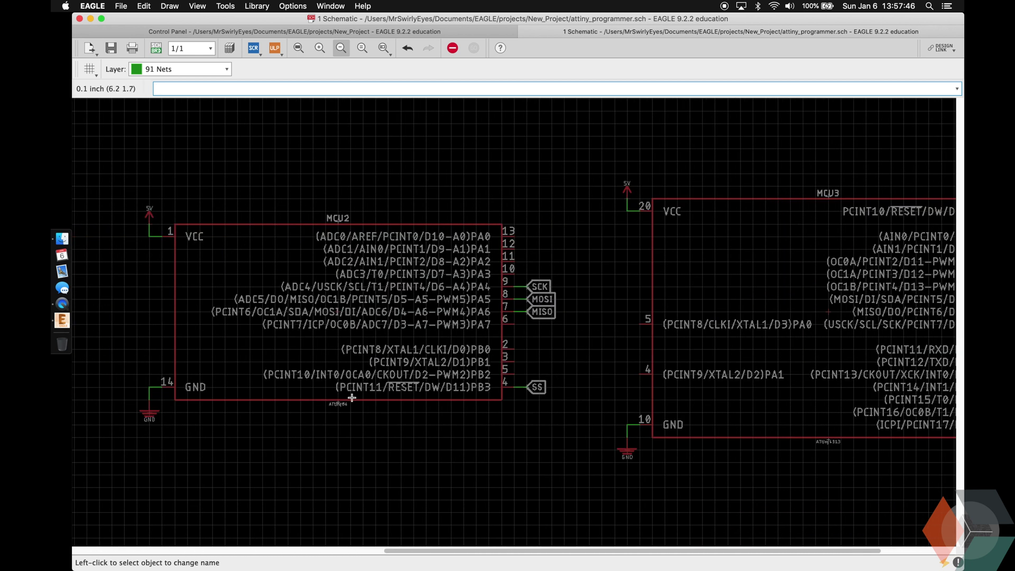
{"action": "scroll", "coordinate": [351, 397], "scroll_direction": "right", "scroll_amount": 3}
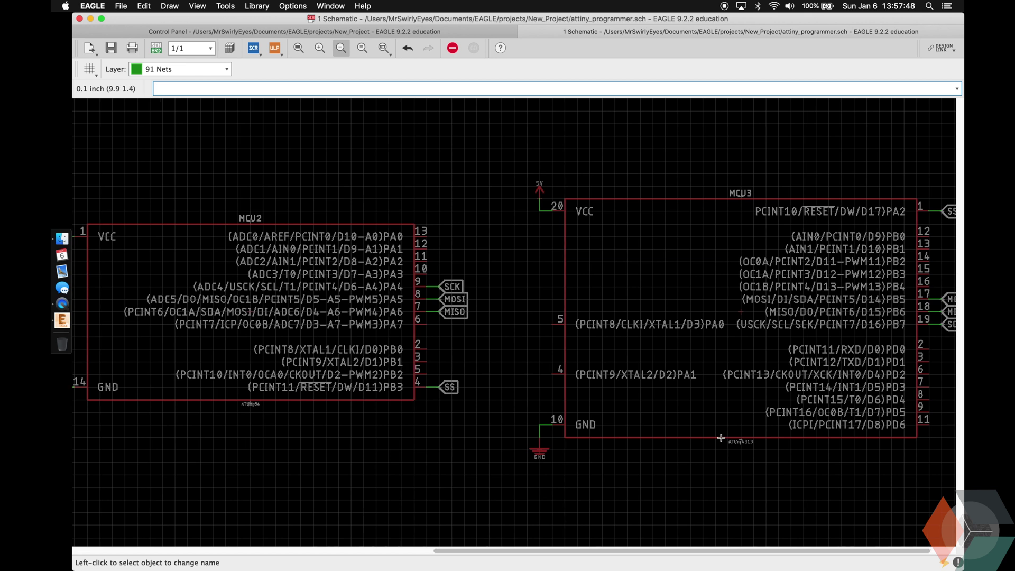
{"action": "scroll", "coordinate": [446, 355], "scroll_direction": "left", "scroll_amount": 2}
{"action": "key", "text": "Return"}
{"action": "left_click", "coordinate": [445, 356]}
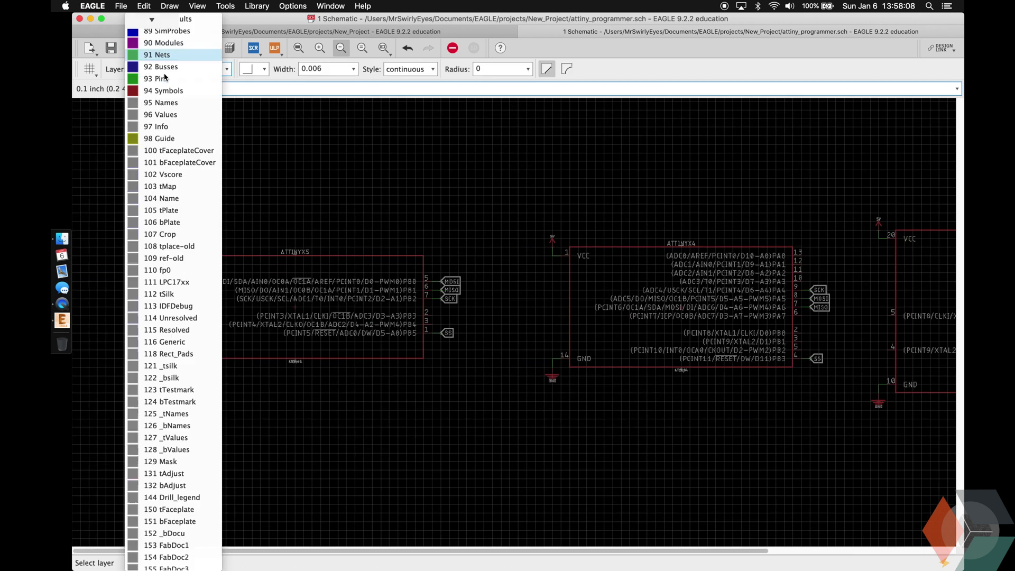
Draw a rectangular frame around ATTINYX5 on layer 97 Info and change its lines to a dashed style.
{"action": "left_click", "coordinate": [407, 69]}
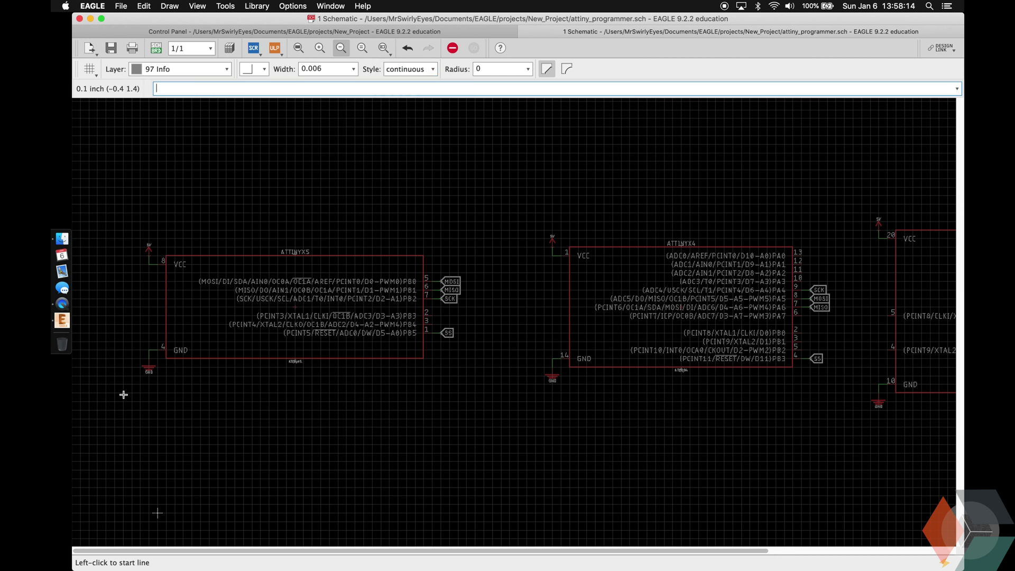
{"action": "left_click", "coordinate": [123, 392]}
{"action": "left_click", "coordinate": [123, 230]}
{"action": "left_click", "coordinate": [484, 231]}
{"action": "left_click", "coordinate": [484, 392]}
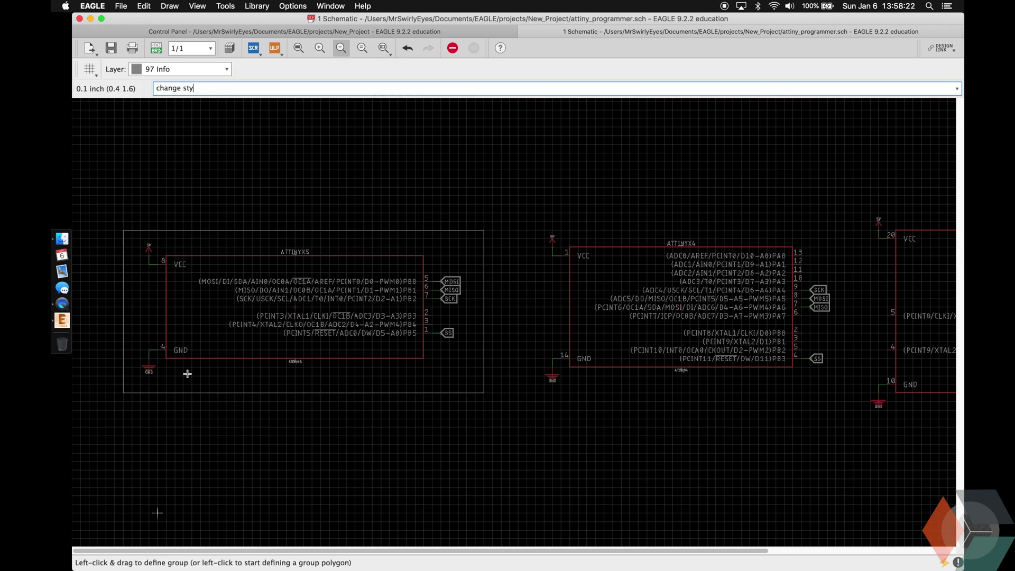
{"action": "key", "text": "Return"}
{"action": "left_click", "coordinate": [164, 393]}
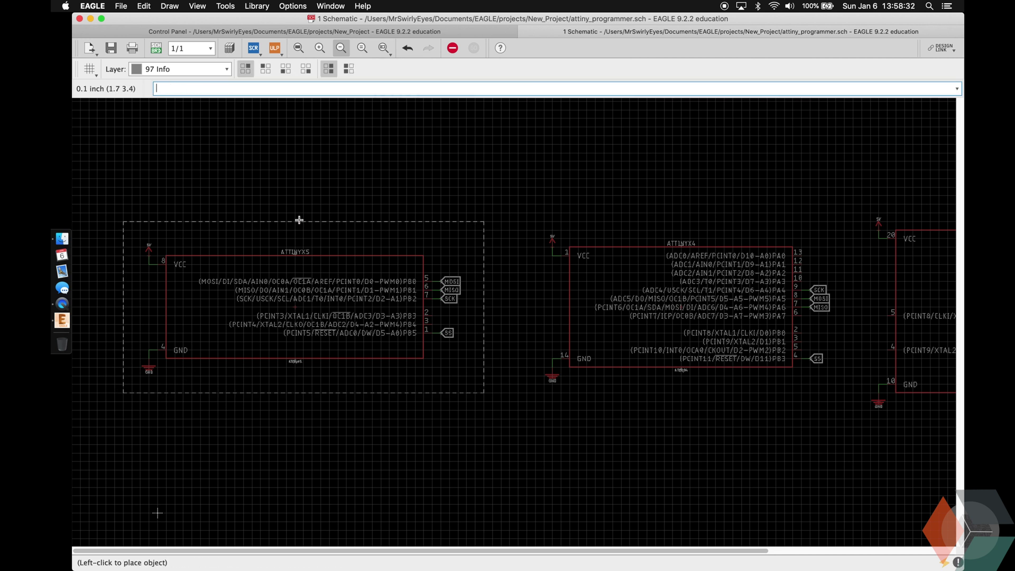
Copy the dashed frame's left and top edges around ATTINYX4, and move the grouped ATTINYX4 circuit in line with ATTINYX5.
{"action": "left_click", "coordinate": [534, 300]}
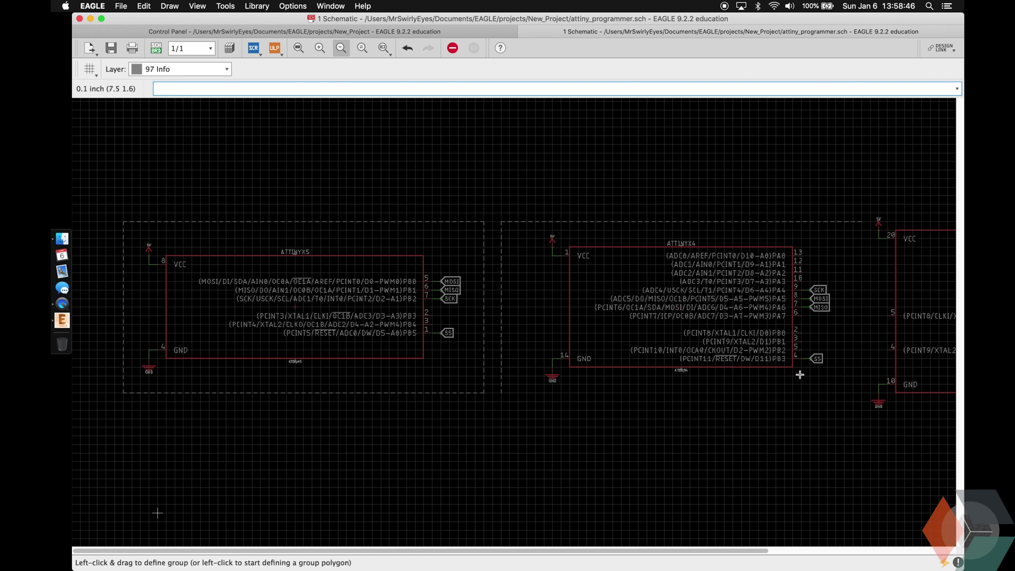
{"action": "left_click_drag", "start_coordinate": [801, 375], "coordinate": [536, 234]}
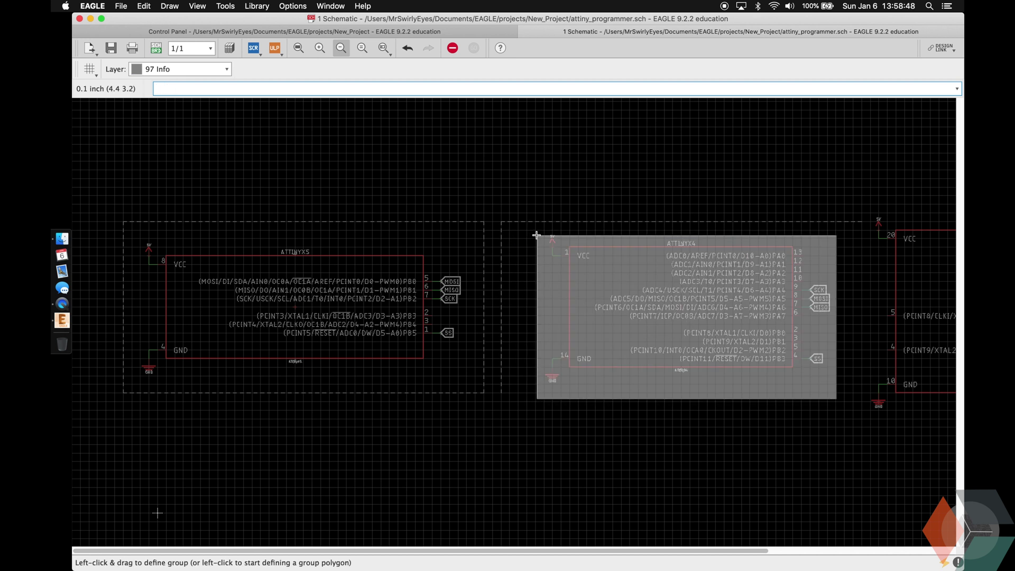
{"action": "right_click", "coordinate": [551, 255], "text": "ctrl"}
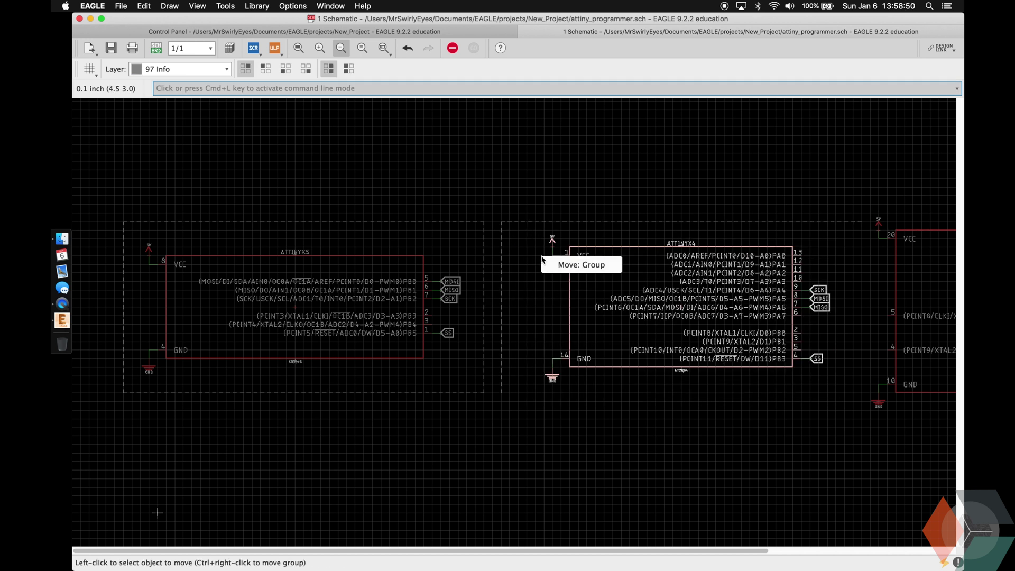
{"action": "left_click", "coordinate": [579, 262]}
{"action": "left_click", "coordinate": [521, 263]}
Complete the dashed frame around ATTINYX4 with copied right and bottom edges, moving the right edge in closer to the circuit.
{"action": "type", "text": "copy"}
{"action": "key", "text": "Return"}
{"action": "left_click", "coordinate": [484, 343]}
{"action": "left_click", "coordinate": [867, 341]}
{"action": "type", "text": "move"}
{"action": "left_click", "coordinate": [864, 341]}
{"action": "left_click", "coordinate": [824, 318]}
{"action": "type", "text": "cop"}
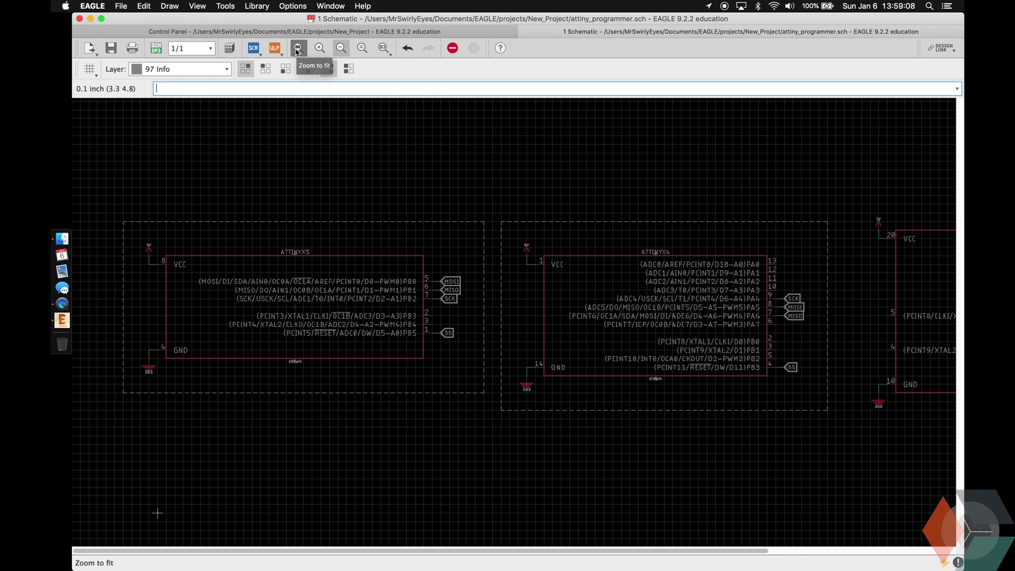
Copy the four dashed edges of the ATTINYX4 frame to form a frame around ATTINYX313.
{"action": "left_click", "coordinate": [299, 48]}
{"action": "scroll", "coordinate": [902, 369], "scroll_direction": "up", "scroll_amount": 3}
{"action": "type", "text": "copy"}
{"action": "key", "text": "Return"}
{"action": "left_click", "coordinate": [437, 275]}
{"action": "left_click", "coordinate": [454, 276]}
{"action": "left_click", "coordinate": [267, 216]}
{"action": "left_click", "coordinate": [633, 217]}
{"action": "left_click", "coordinate": [454, 293]}
{"action": "left_click", "coordinate": [802, 295]}
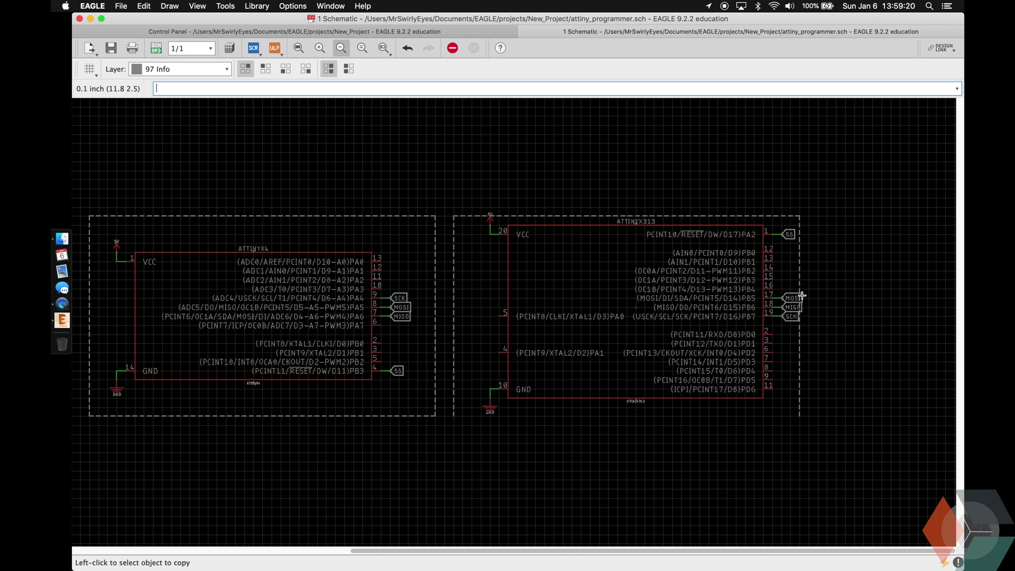
{"action": "left_click", "coordinate": [351, 417]}
{"action": "left_click", "coordinate": [714, 418]}
Move the ATTINYX313 frame's right edge outward past the net labels and its bottom edge down below the GND symbol.
{"action": "type", "text": "move"}
{"action": "key", "text": "Return"}
{"action": "left_click", "coordinate": [803, 345]}
{"action": "left_click", "coordinate": [817, 345]}
{"action": "type", "text": "group"}
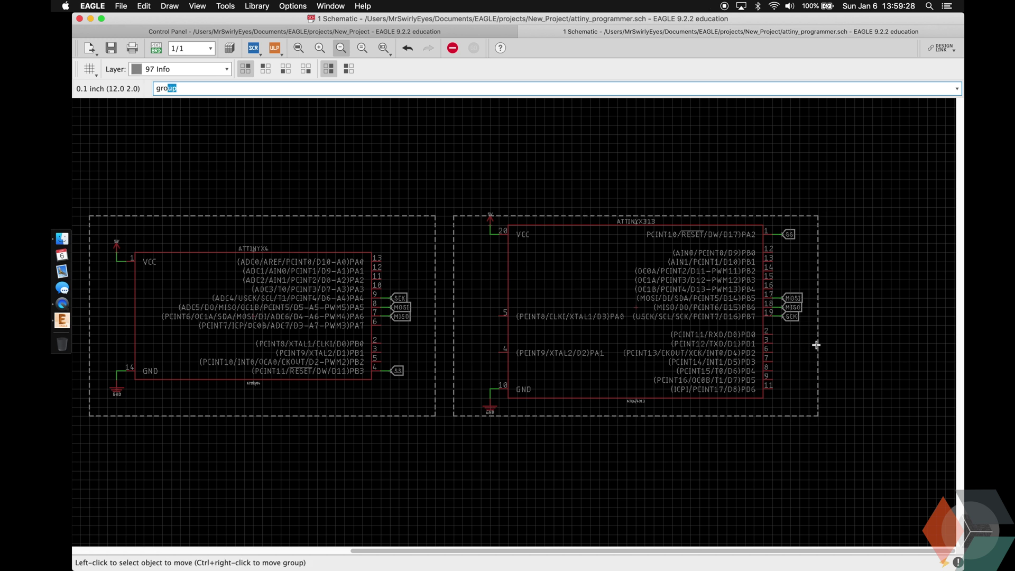
{"action": "left_click", "coordinate": [630, 418]}
{"action": "left_click", "coordinate": [630, 435]}
Group the ATTINYX313 circuit, move it down inside its frame, and lower the frame's bottom edge.
{"action": "type", "text": "group"}
{"action": "key", "text": "Return"}
{"action": "left_click_drag", "start_coordinate": [816, 460], "coordinate": [468, 213]}
{"action": "right_click", "coordinate": [475, 252], "text": "ctrl"}
{"action": "left_click", "coordinate": [476, 251]}
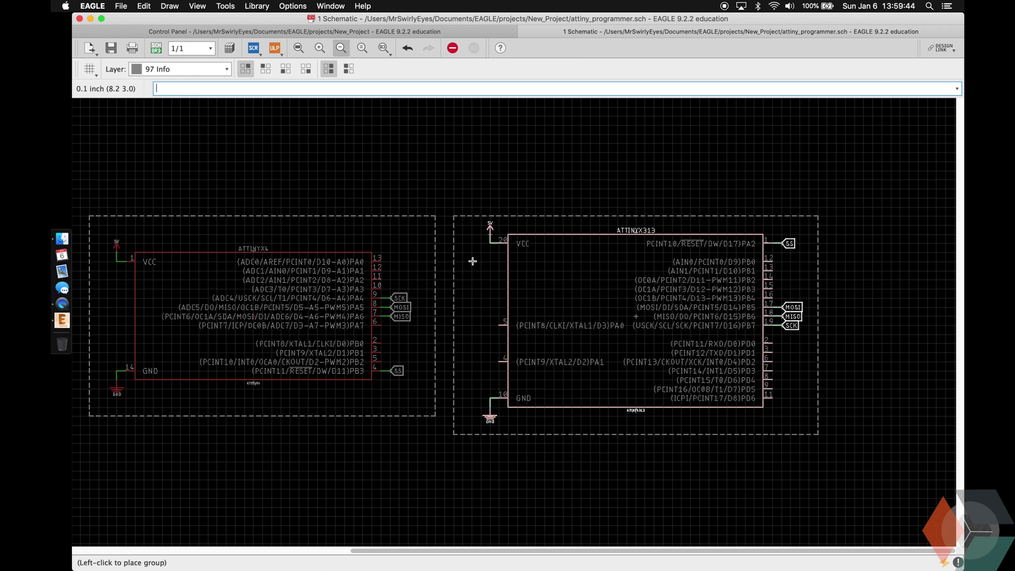
{"action": "left_click", "coordinate": [472, 272]}
{"action": "left_click", "coordinate": [624, 435]}
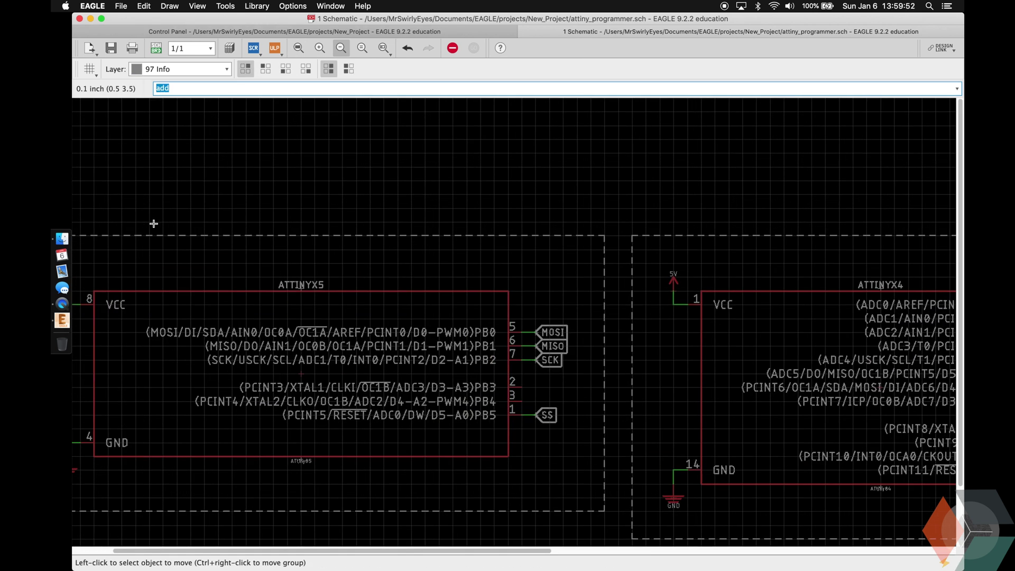
Add the text titles ATTINYX5, ATTINYX4 and ATTINYX313 above their frames, with size 0.3 and bottom-center alignment.
{"action": "type", "text": "5"}
{"action": "key", "text": "Return"}
{"action": "left_click", "coordinate": [415, 69]}
{"action": "key", "text": "BackSpace"}
{"action": "key", "text": "BackSpace"}
{"action": "type", "text": "3"}
{"action": "key", "text": "Return"}
{"action": "left_click", "coordinate": [645, 69]}
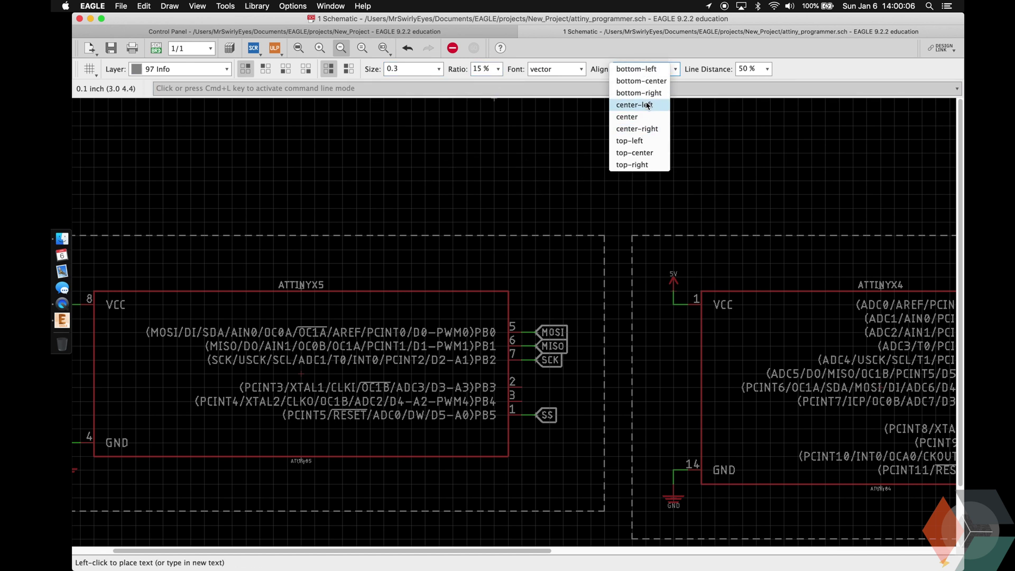
{"action": "left_click", "coordinate": [647, 81]}
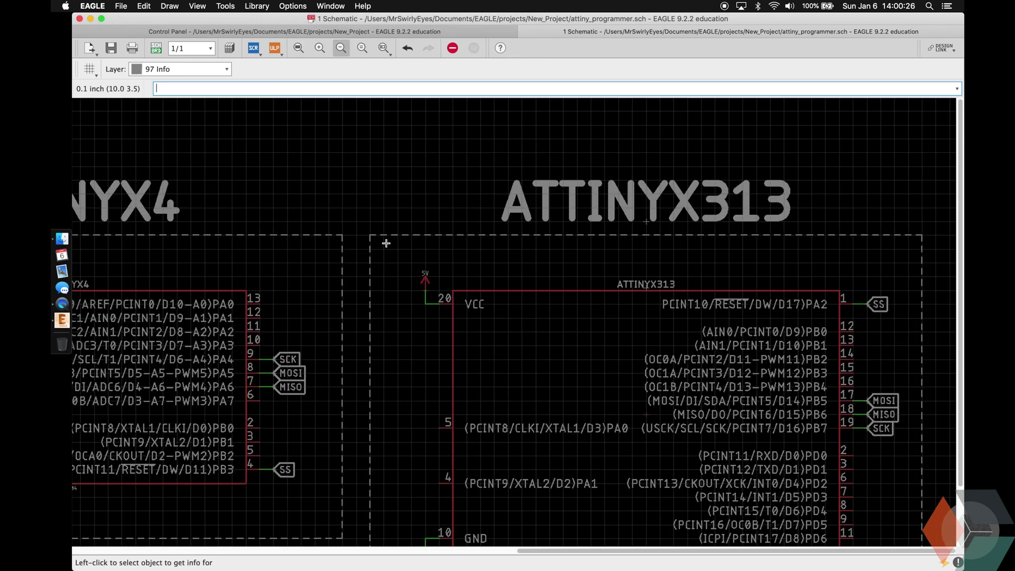
{"action": "left_click", "coordinate": [299, 49]}
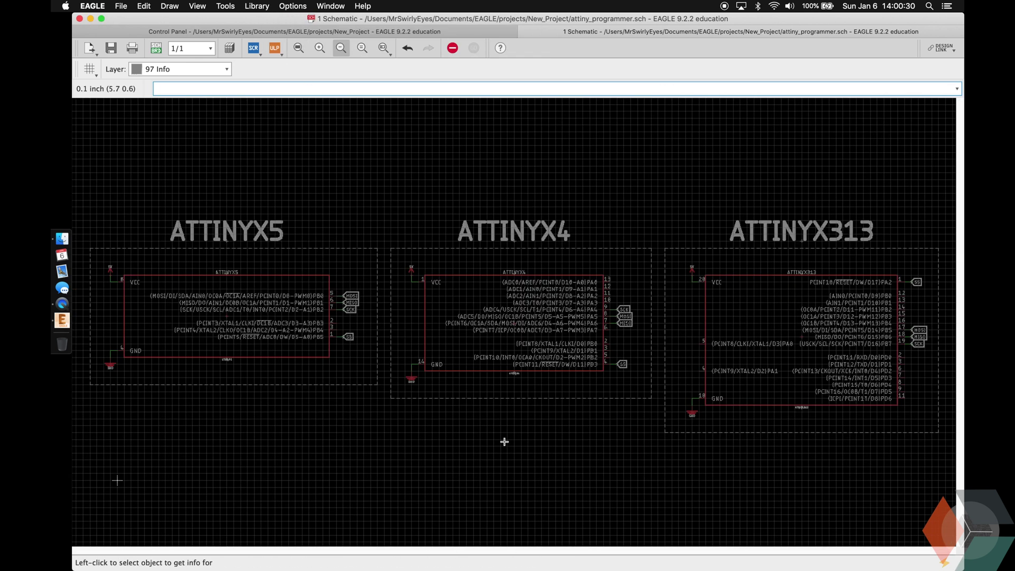
Search the part libraries for 1x06* connectors to add to the schematic.
{"action": "scroll", "coordinate": [498, 439], "scroll_direction": "down", "scroll_amount": 6}
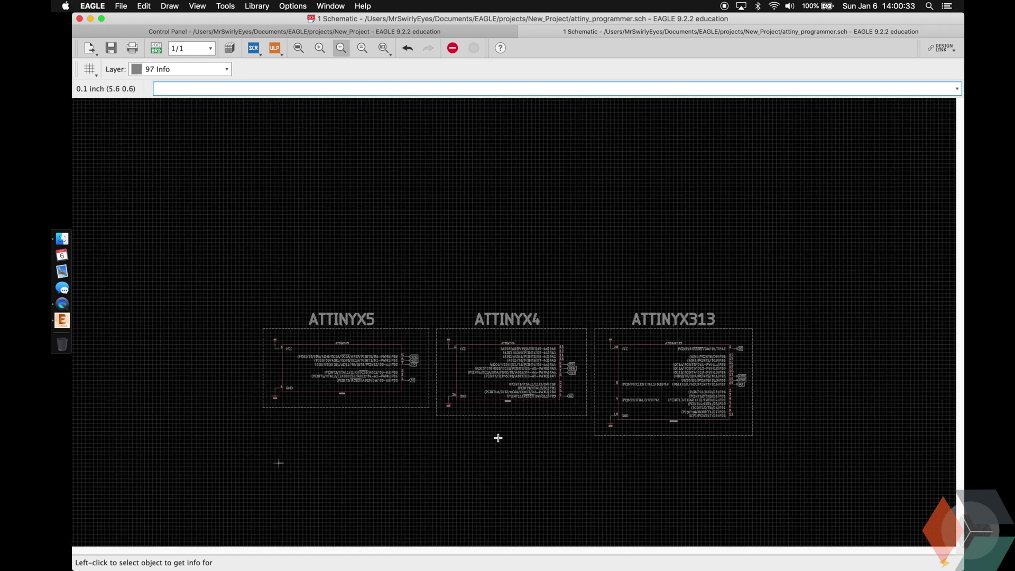
{"action": "scroll", "coordinate": [502, 503], "scroll_direction": "up", "scroll_amount": 8}
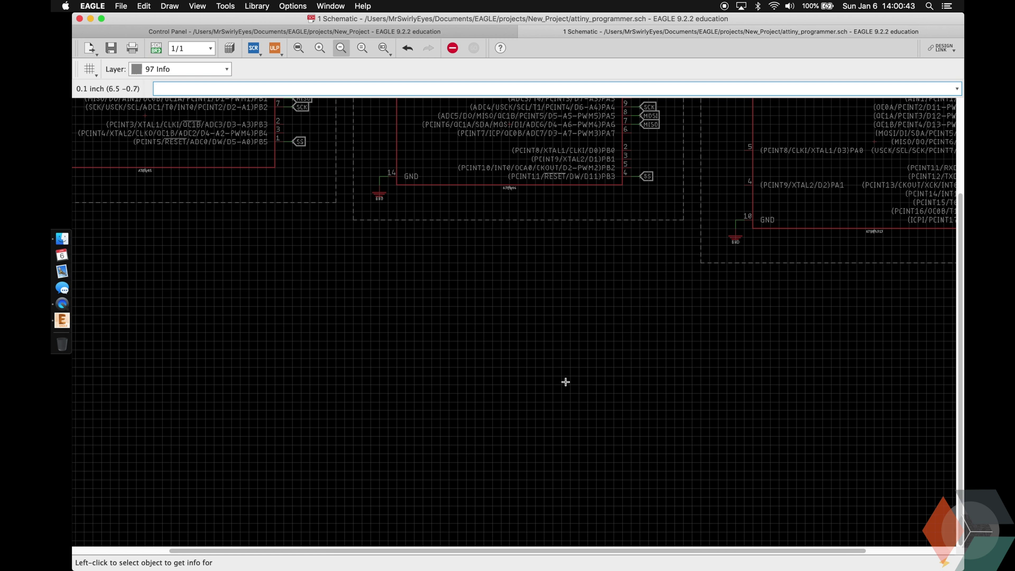
{"action": "type", "text": "e"}
{"action": "key", "text": "XF86MonBrightnessUp"}
{"action": "key", "text": "BackSpace"}
{"action": "key", "text": "BackSpace"}
{"action": "key", "text": "BackSpace"}
{"action": "type", "text": "add 1"}
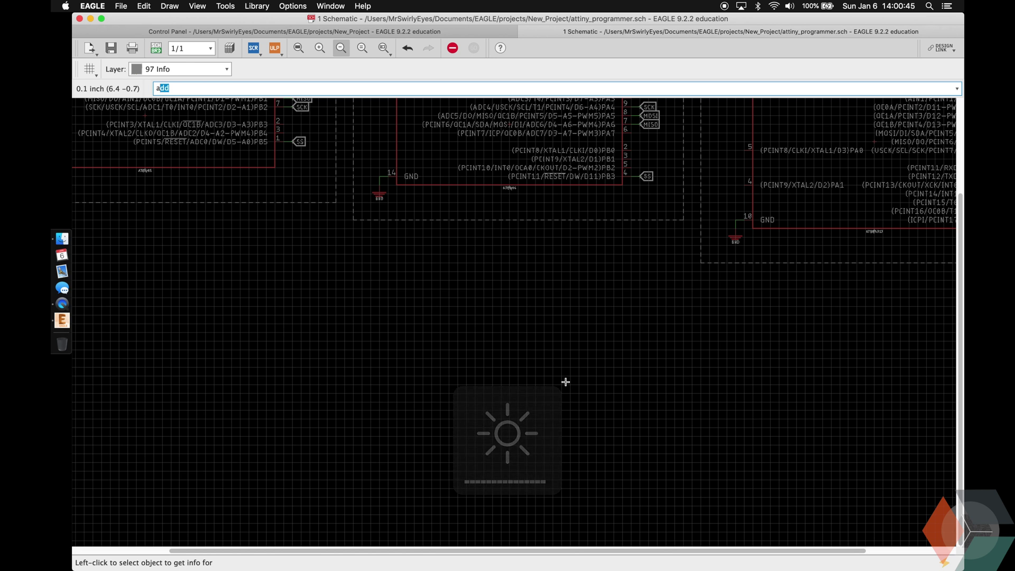
{"action": "key", "text": "Return"}
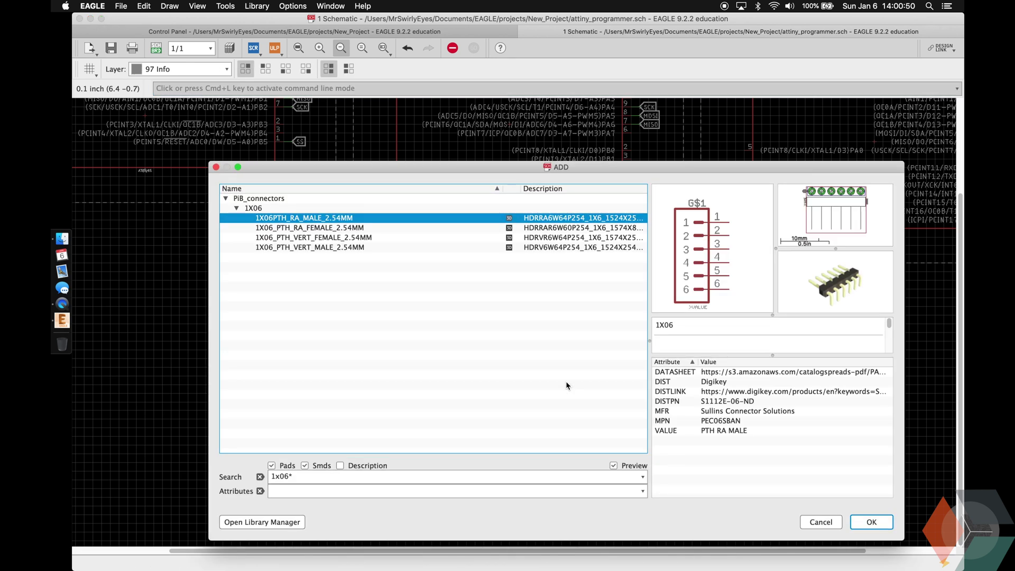
Place two 1X06_PTH_VERT_MALE_2.54MM headers below the ATTINYX4 frame, mirroring the second one to face the first.
{"action": "key", "text": "Down"}
{"action": "key", "text": "Down"}
{"action": "key", "text": "Down"}
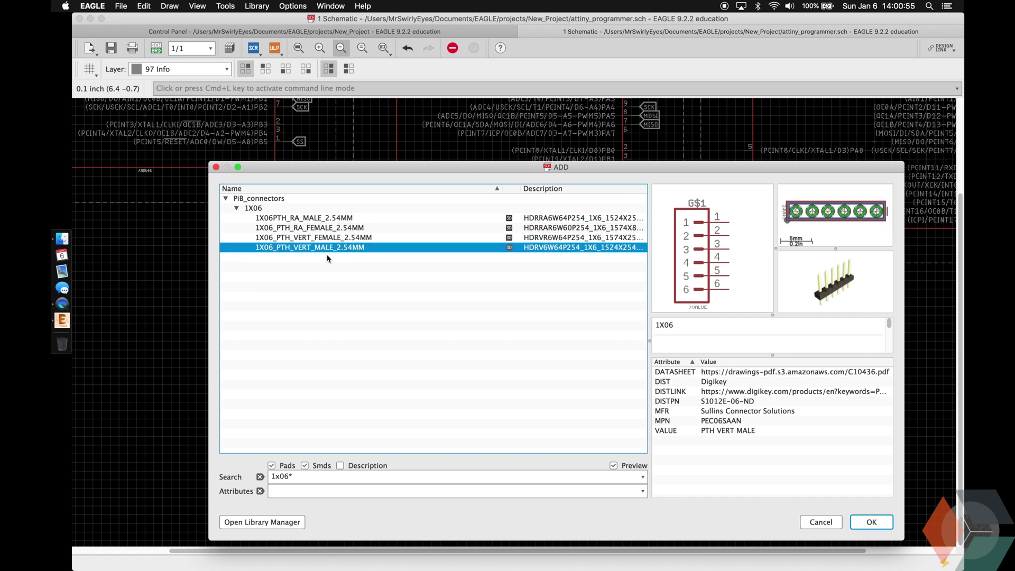
{"action": "key", "text": "Return"}
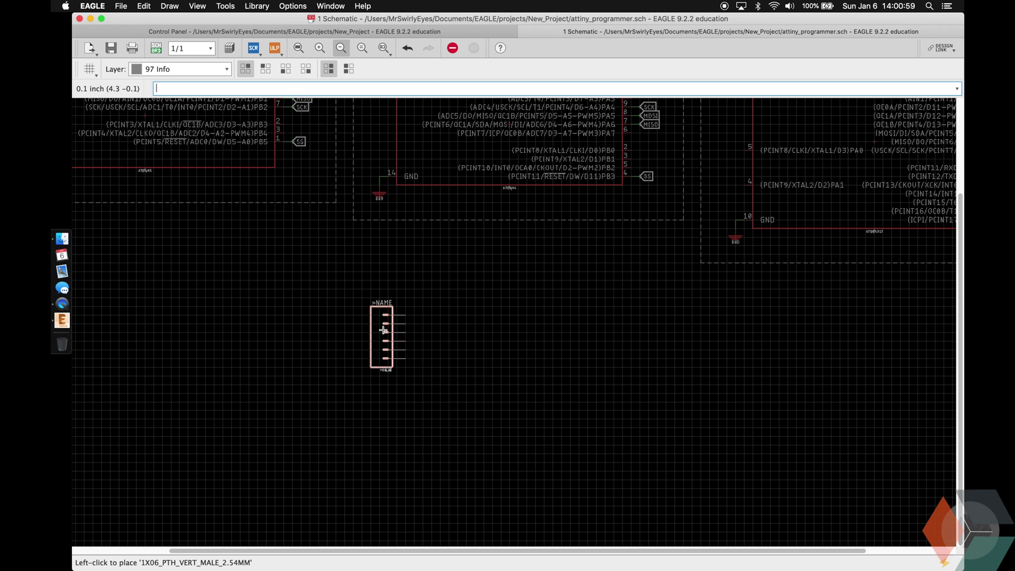
{"action": "left_click", "coordinate": [392, 308]}
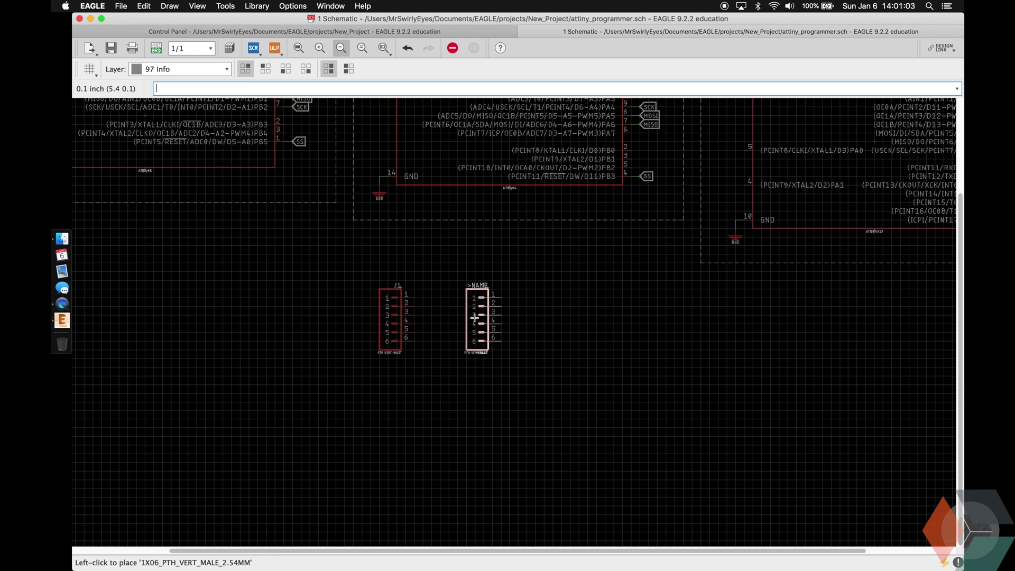
{"action": "key", "text": "Return"}
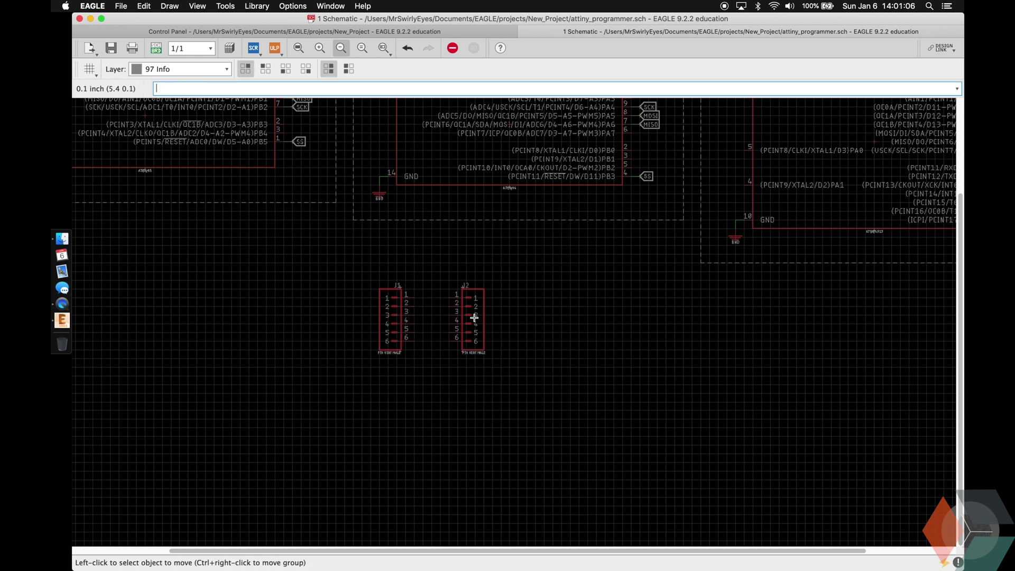
Move header J2 farther to the right of J1 and save the schematic.
{"action": "left_click", "coordinate": [478, 318]}
{"action": "left_click", "coordinate": [607, 317]}
{"action": "key", "text": "ctrl+s"}
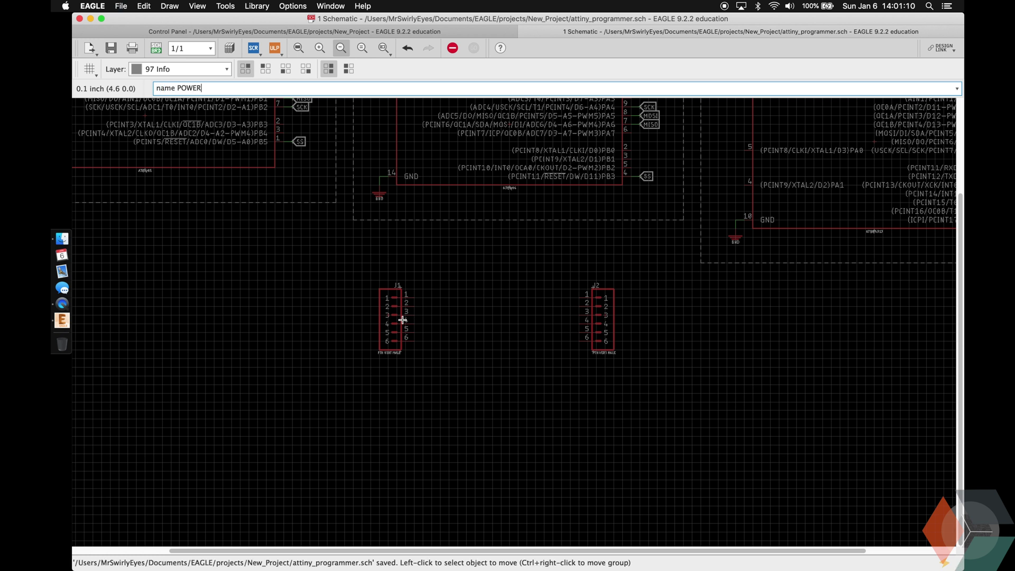
Name header J1 POWER and header J2 UPPER_DIGITAL.
{"action": "type", "text": "name POWER"}
{"action": "key", "text": "Return"}
{"action": "left_click", "coordinate": [390, 314]}
{"action": "key", "text": "Escape"}
{"action": "type", "text": "nam"}
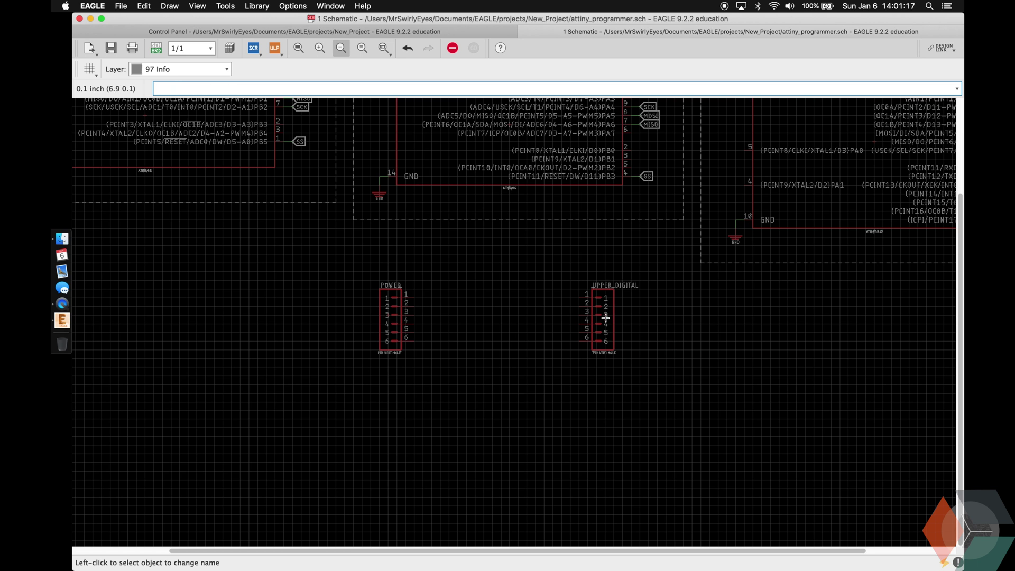
Save the schematic and place a 1X02_PTH_VERT_MALE_2.54MM header below the POWER header.
{"action": "key", "text": "super+s"}
{"action": "scroll", "coordinate": [506, 392], "scroll_direction": "up", "scroll_amount": 5}
{"action": "scroll", "coordinate": [506, 393], "scroll_direction": "up", "scroll_amount": 1}
{"action": "type", "text": "add 1x02"}
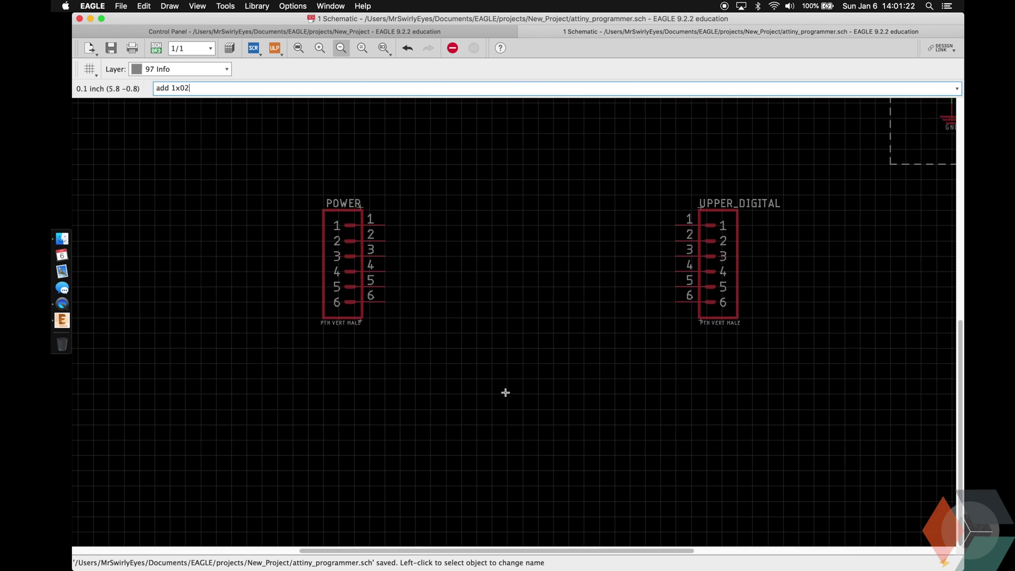
{"action": "type", "text": "*"}
{"action": "key", "text": "Return"}
{"action": "key", "text": "Down"}
{"action": "key", "text": "Right"}
{"action": "key", "text": "Down"}
{"action": "key", "text": "Down"}
{"action": "key", "text": "Return"}
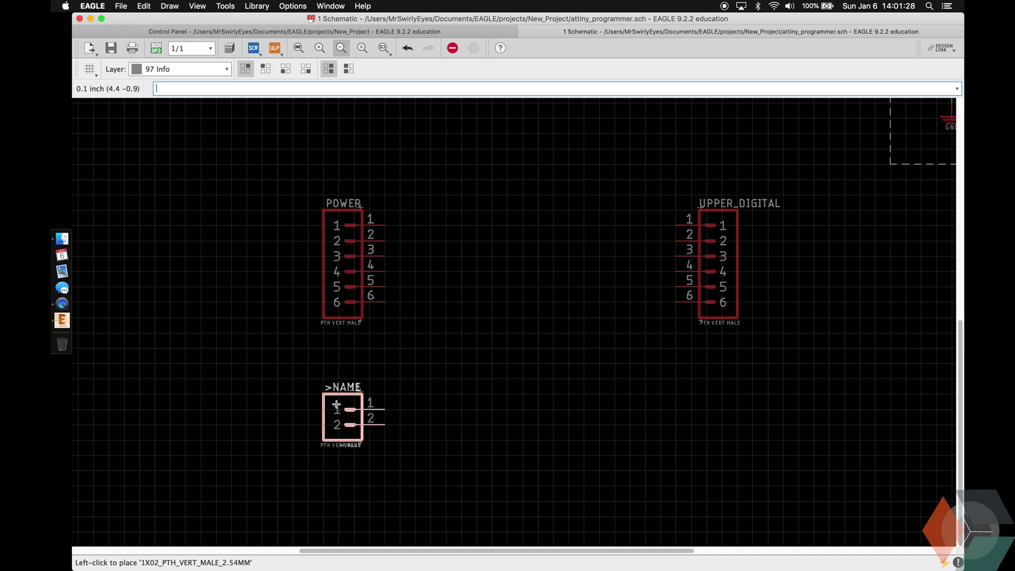
Name the two-pin header ANALOG and save the schematic.
{"action": "type", "text": "name ANALOG"}
{"action": "key", "text": "Return"}
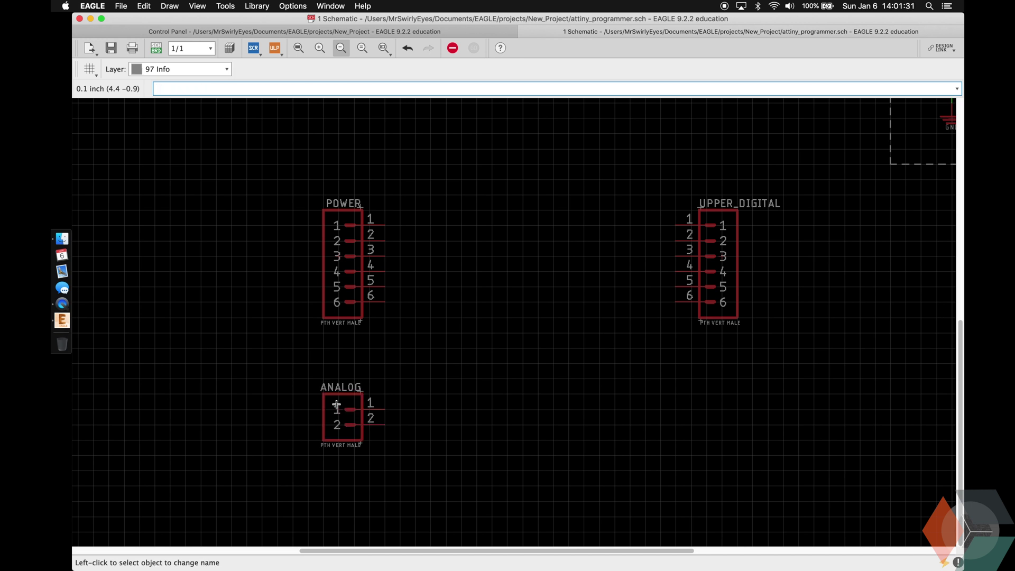
{"action": "key", "text": "super+s"}
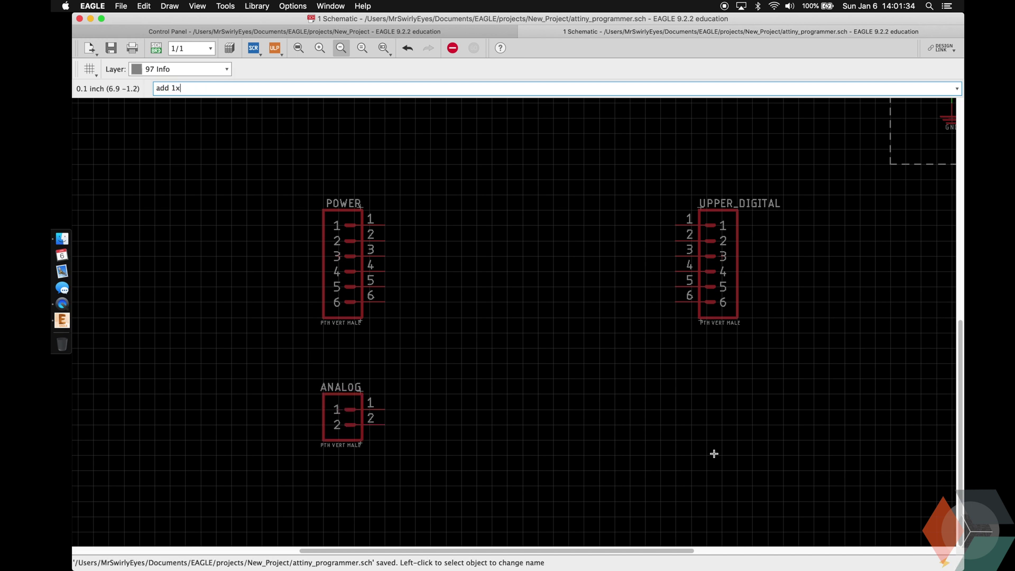
Place a 1X04_PTH_VERT_MALE_2.54MM header below UPPER_DIGITAL and mirror it so its pins face the ANALOG header.
{"action": "key", "text": "Return"}
{"action": "key", "text": "Down"}
{"action": "key", "text": "Right"}
{"action": "key", "text": "Down"}
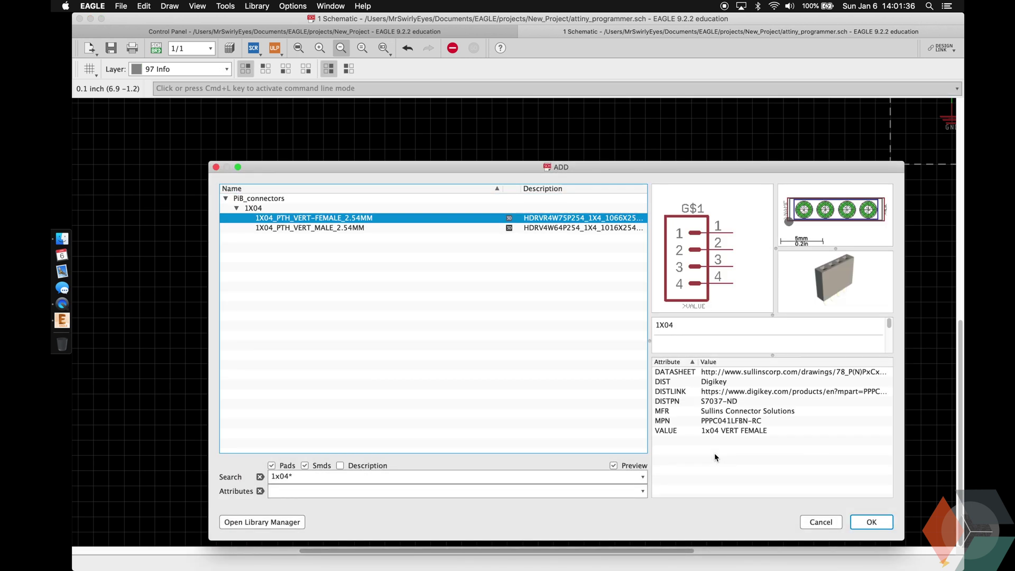
{"action": "key", "text": "Down"}
{"action": "key", "text": "Return"}
{"action": "left_click", "coordinate": [709, 405]}
{"action": "type", "text": "mirror"}
{"action": "key", "text": "Return"}
{"action": "left_click", "coordinate": [709, 406]}
Name the four-pin header LOWER_DIGITAL and move it into line under UPPER_DIGITAL.
{"action": "type", "text": "name LOWER_DIGIT"}
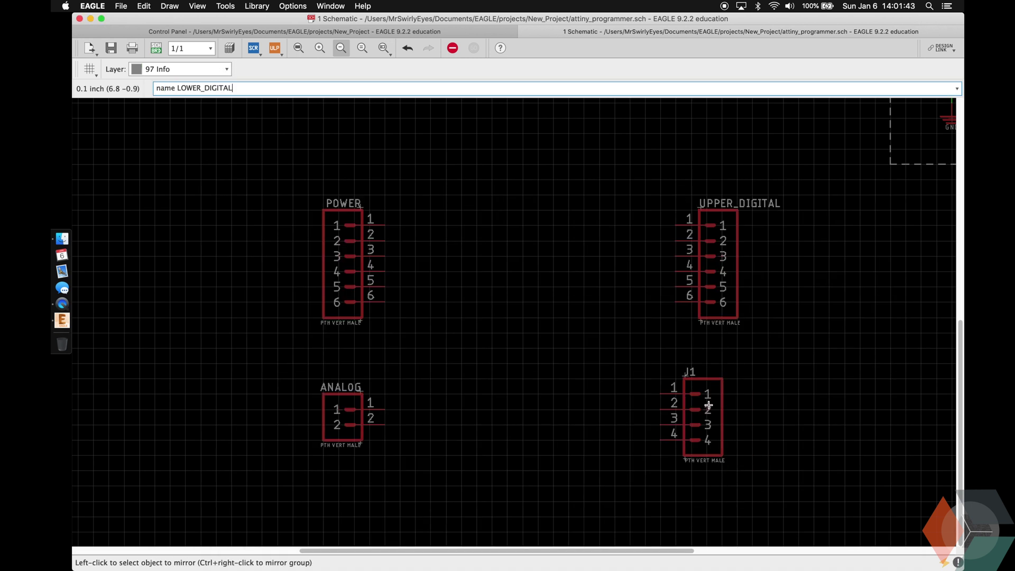
{"action": "type", "text": "AL"}
{"action": "key", "text": "Return"}
{"action": "left_click", "coordinate": [709, 406]}
{"action": "type", "text": "move"}
{"action": "key", "text": "Return"}
{"action": "left_click", "coordinate": [708, 406]}
{"action": "left_click", "coordinate": [721, 406]}
Set the net wire to continuous style on layer 91 Nets and draw a short stub on POWER pin 1.
{"action": "key", "text": "Return"}
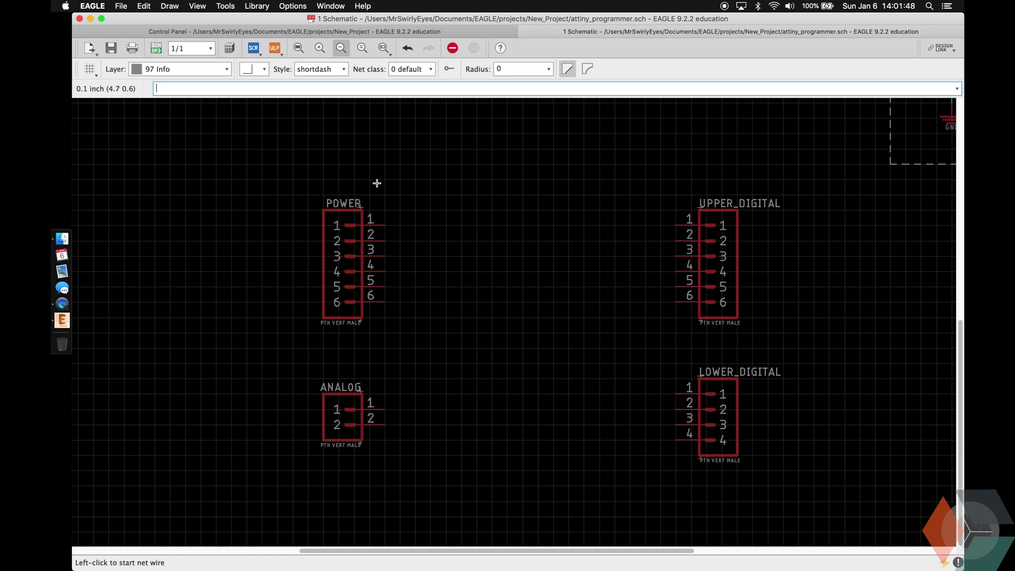
{"action": "scroll", "coordinate": [387, 242], "scroll_direction": "up", "scroll_amount": 3}
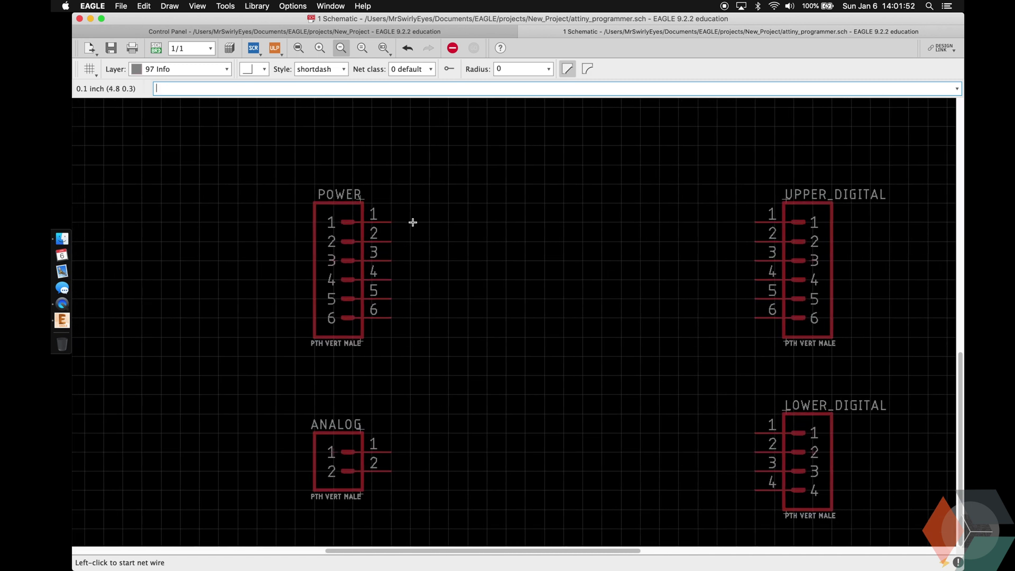
{"action": "left_click", "coordinate": [322, 69]}
{"action": "left_click", "coordinate": [320, 47]}
{"action": "left_click", "coordinate": [181, 69]}
{"action": "scroll", "coordinate": [181, 70], "scroll_direction": "up", "scroll_amount": 4}
{"action": "left_click", "coordinate": [181, 56]}
{"action": "left_click", "coordinate": [410, 221]}
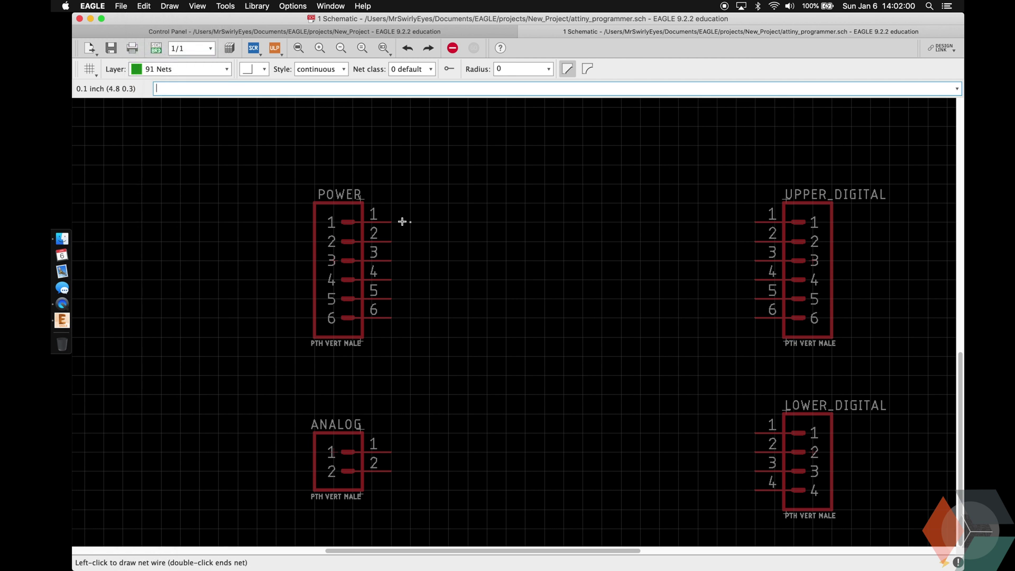
{"action": "left_click", "coordinate": [394, 222]}
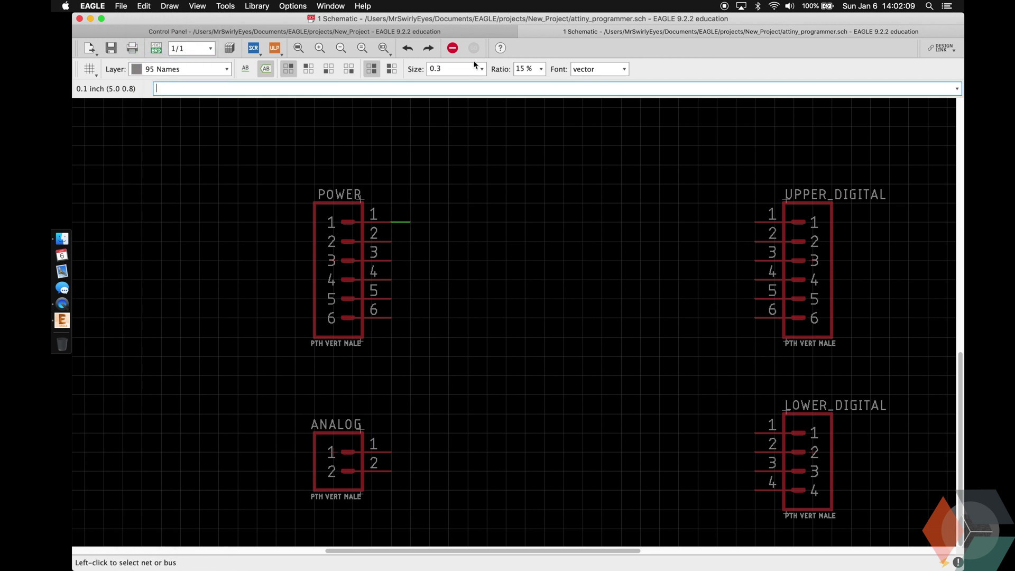
Attach a flag label with size 0.05 and ratio 10 % to the POWER pin 1 net.
{"action": "left_click", "coordinate": [463, 66]}
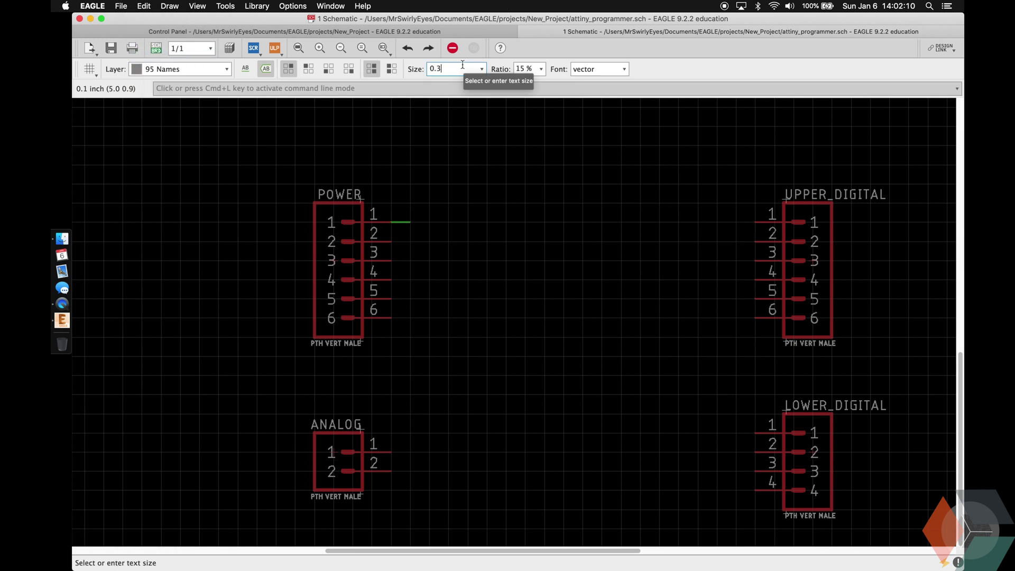
{"action": "left_click", "coordinate": [529, 69]}
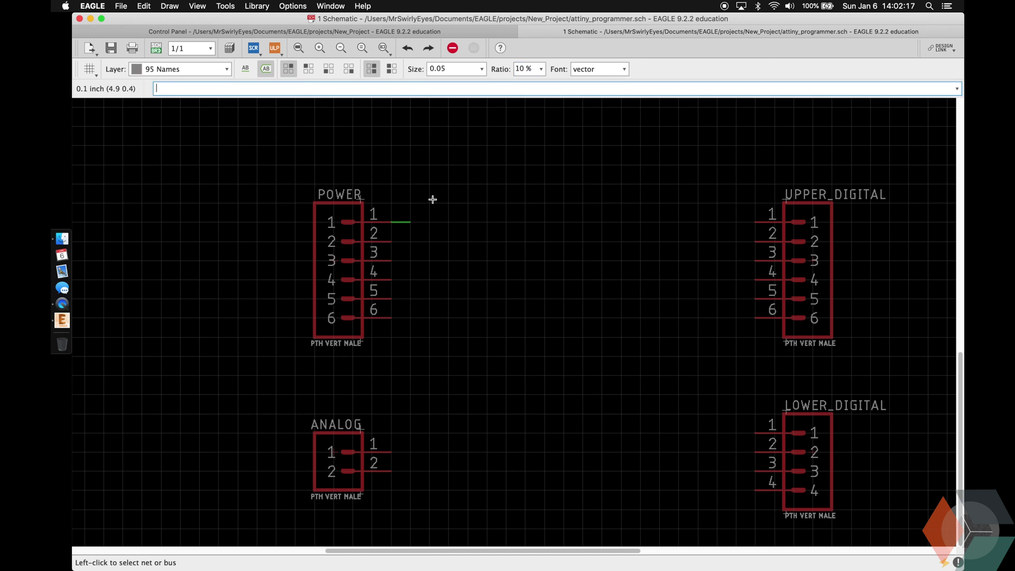
{"action": "left_click", "coordinate": [409, 221]}
{"action": "left_click", "coordinate": [412, 222]}
Name the POWER pin 1 net RESET with an overline.
{"action": "type", "text": "name"}
{"action": "key", "text": "Return"}
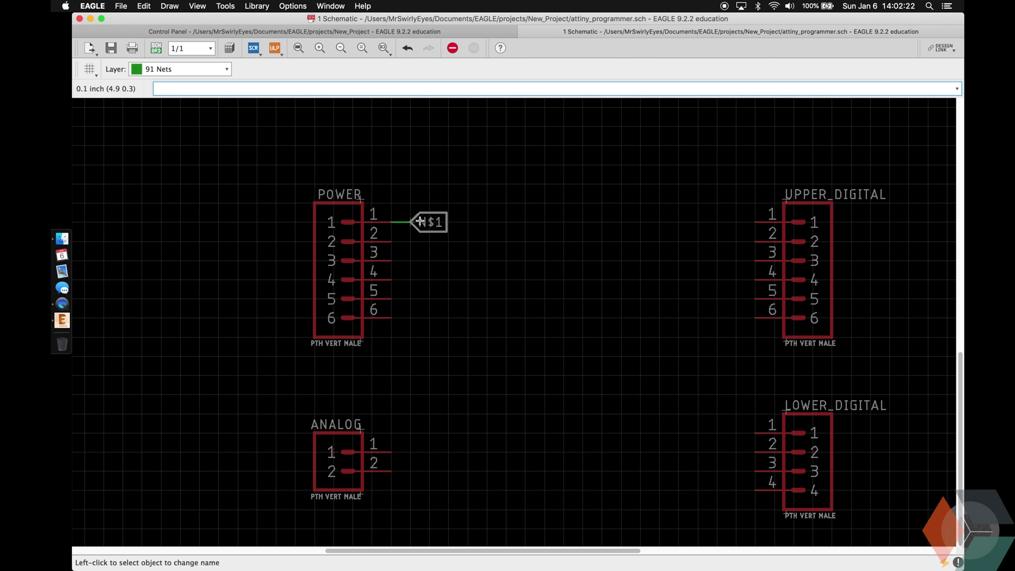
{"action": "left_click", "coordinate": [411, 221]}
{"action": "left_click", "coordinate": [427, 220]}
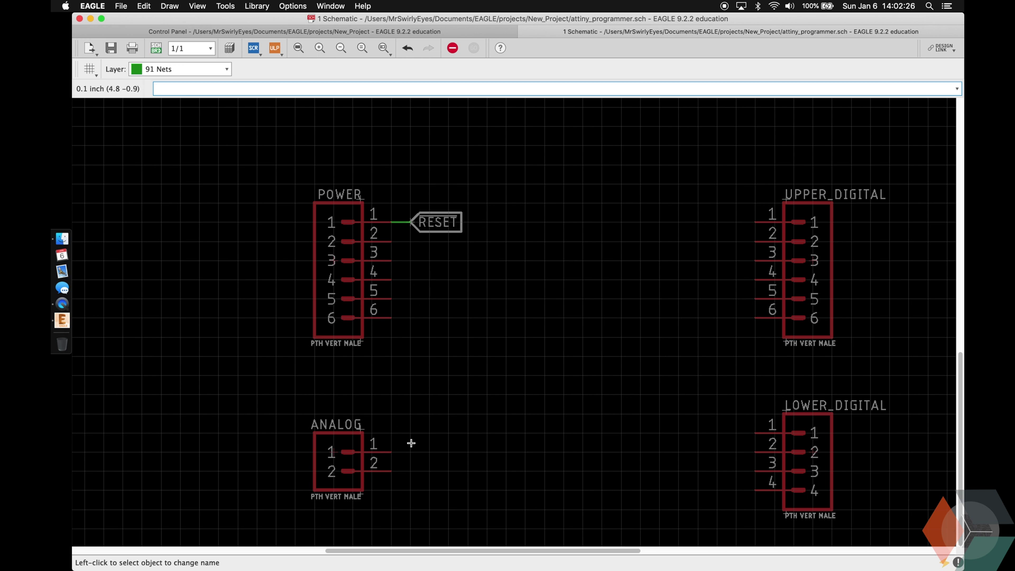
Place 3.3V and 5V supply symbols side by side, above and beyond the RESET label.
{"action": "type", "text": "add 3.3V"}
{"action": "key", "text": "Return"}
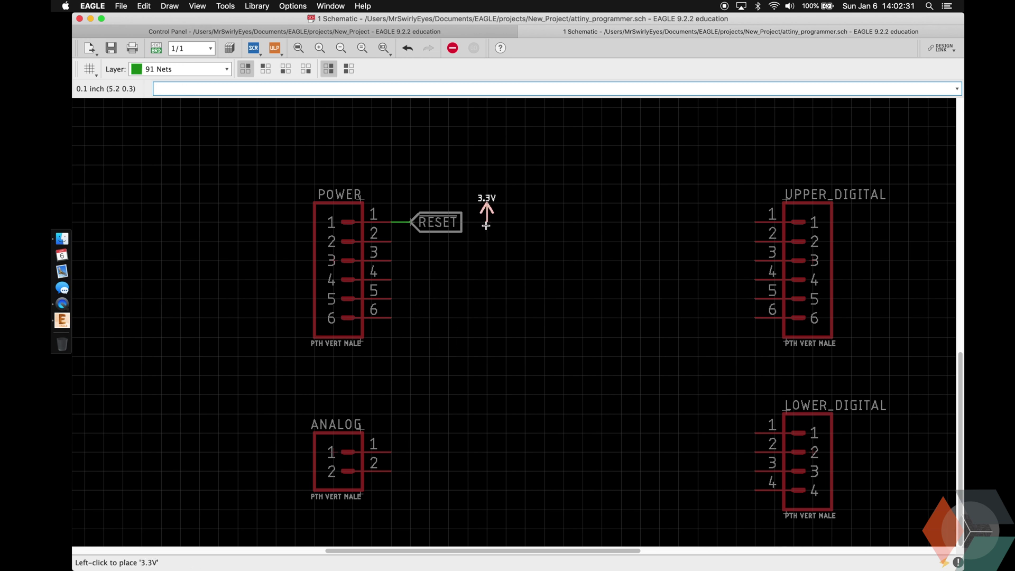
{"action": "left_click", "coordinate": [524, 226]}
Wire the 3.3V supply to POWER pin 2 and the 5V supply to POWER pin 3.
{"action": "type", "text": "net"}
{"action": "key", "text": "Return"}
{"action": "left_click", "coordinate": [487, 223]}
{"action": "left_click", "coordinate": [392, 242]}
{"action": "left_click", "coordinate": [525, 223]}
{"action": "left_click", "coordinate": [392, 262]}
Place a GND symbol near the lower pins of the POWER header.
{"action": "type", "text": "add"}
{"action": "key", "text": "Return"}
{"action": "type", "text": "GND"}
{"action": "key", "text": "Return"}
{"action": "key", "text": "Down"}
{"action": "key", "text": "Return"}
{"action": "left_click", "coordinate": [470, 333]}
Draw a short net on POWER pin 6, attach a flag label and name it VIN.
{"action": "type", "text": "net"}
{"action": "key", "text": "Return"}
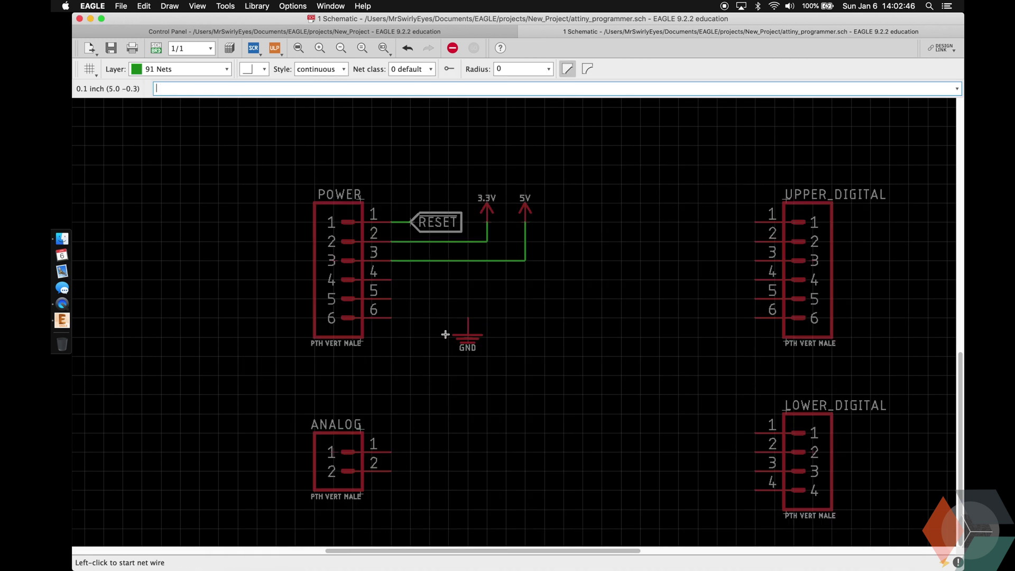
{"action": "left_click", "coordinate": [411, 321]}
{"action": "left_click", "coordinate": [397, 323]}
{"action": "left_click", "coordinate": [411, 320]}
{"action": "left_click", "coordinate": [410, 320]}
{"action": "type", "text": "VIN"}
Wire POWER pins 5 and 4 to the GND symbol and save the schematic.
{"action": "left_click", "coordinate": [391, 300]}
{"action": "left_click", "coordinate": [468, 318]}
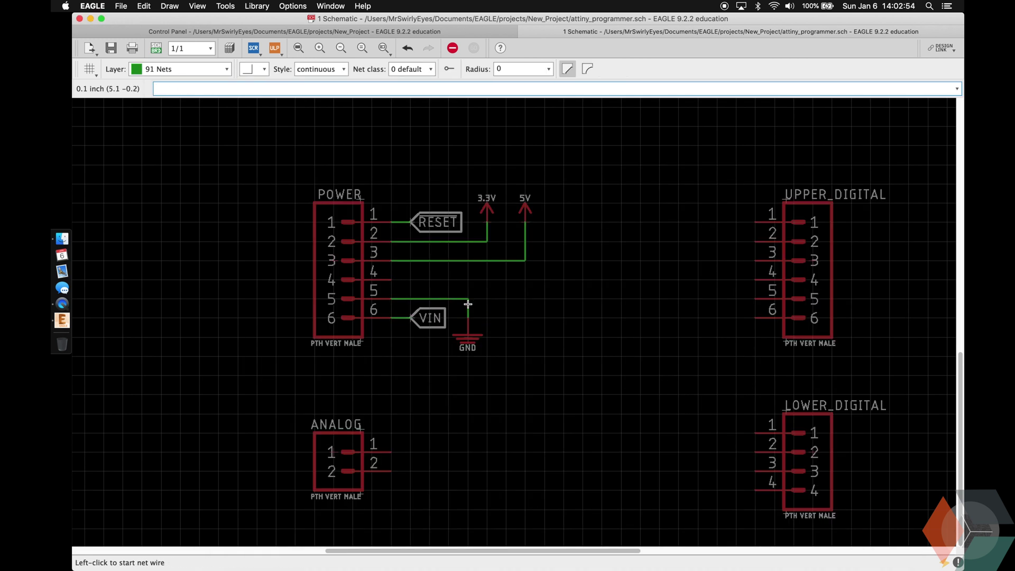
{"action": "left_click", "coordinate": [469, 301]}
{"action": "left_click", "coordinate": [391, 282]}
{"action": "scroll", "coordinate": [388, 488], "scroll_direction": "down", "scroll_amount": 3}
{"action": "key", "text": "super+s"}
Draw short net stubs on pins 1 and 2 of the ANALOG header.
{"action": "scroll", "coordinate": [402, 519], "scroll_direction": "up", "scroll_amount": 4}
{"action": "left_click", "coordinate": [406, 419]}
{"action": "left_click", "coordinate": [381, 420]}
{"action": "left_click", "coordinate": [405, 442]}
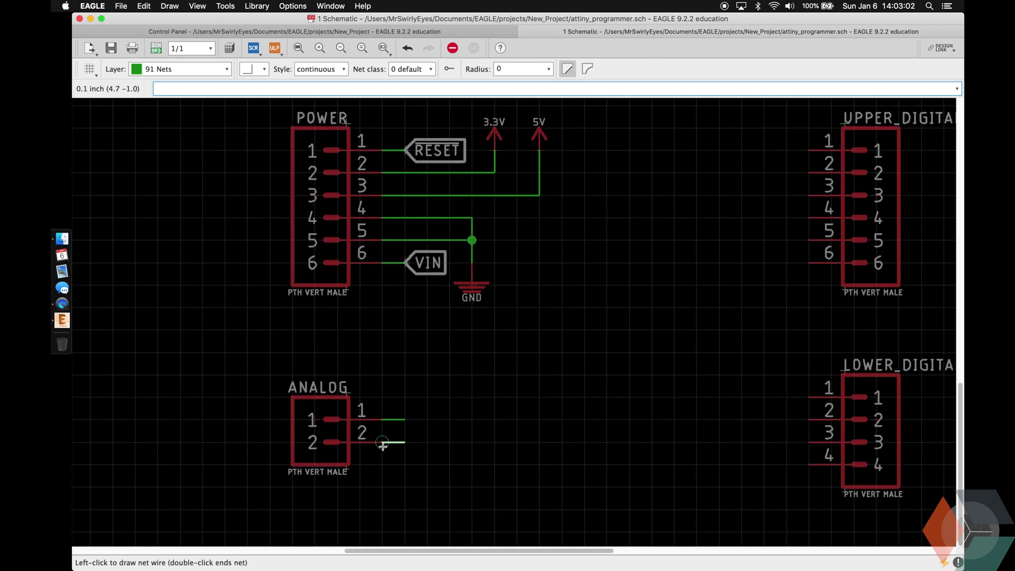
{"action": "left_click", "coordinate": [382, 444]}
Attach flag labels to the two ANALOG net stubs.
{"action": "left_click", "coordinate": [402, 419]}
{"action": "left_click", "coordinate": [403, 442]}
{"action": "left_click", "coordinate": [403, 442]}
Name the ANALOG pin 1 net A0 and the pin 2 net A1, and save the schematic.
{"action": "type", "text": "name"}
{"action": "key", "text": "Return"}
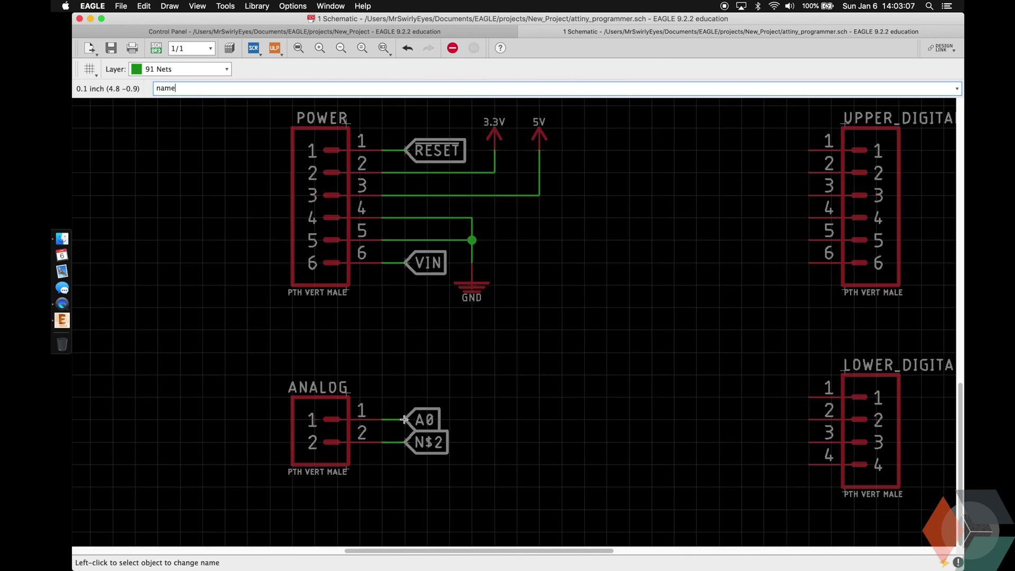
{"action": "left_click", "coordinate": [408, 442]}
{"action": "type", "text": "A1"}
{"action": "key", "text": "Return"}
{"action": "key", "text": "super+s"}
Draw short net stubs on all six UPPER_DIGITAL pins and all four LOWER_DIGITAL pins.
{"action": "scroll", "coordinate": [540, 356], "scroll_direction": "right", "scroll_amount": 10}
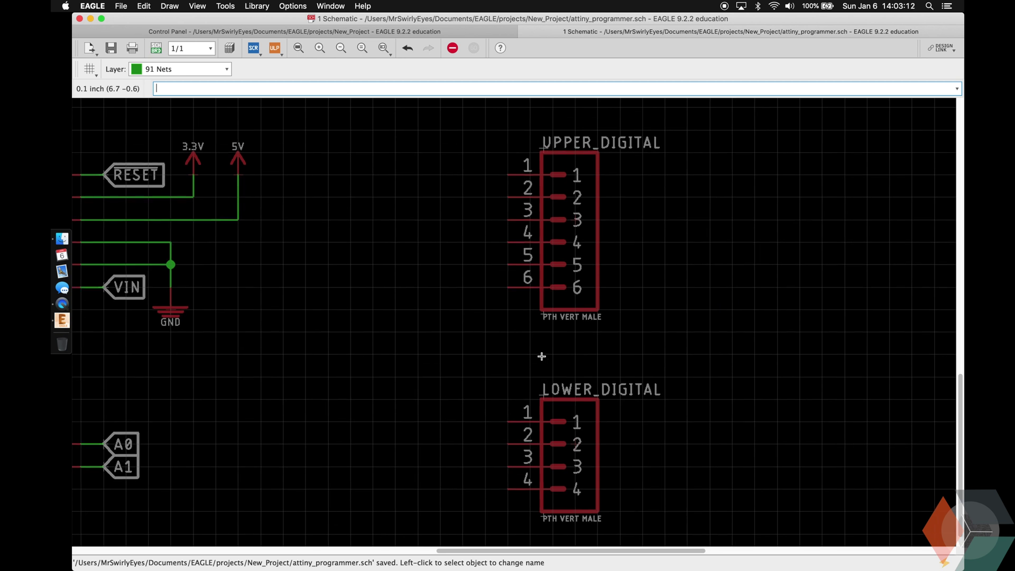
{"action": "type", "text": "net"}
{"action": "key", "text": "Return"}
{"action": "left_click", "coordinate": [538, 152]}
{"action": "left_click", "coordinate": [560, 153]}
{"action": "left_click", "coordinate": [537, 265]}
{"action": "left_click", "coordinate": [560, 265]}
{"action": "left_click", "coordinate": [538, 400]}
{"action": "left_click", "coordinate": [560, 400]}
{"action": "left_click", "coordinate": [538, 422]}
{"action": "left_click", "coordinate": [561, 422]}
{"action": "left_click", "coordinate": [537, 444]}
{"action": "left_click", "coordinate": [561, 444]}
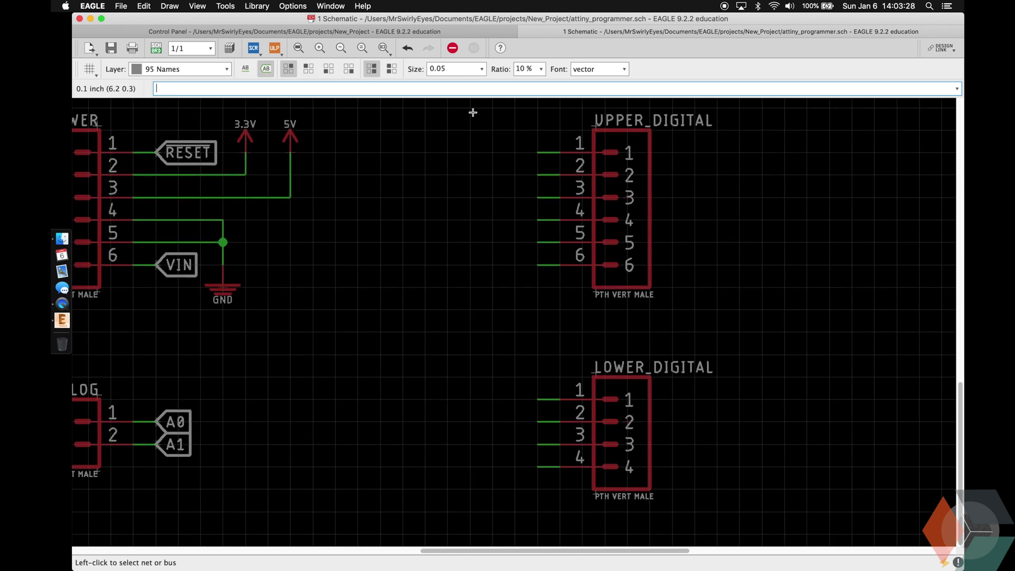
Attach outward-facing flag labels to every UPPER_DIGITAL and LOWER_DIGITAL net stub.
{"action": "left_click", "coordinate": [538, 152]}
{"action": "left_click", "coordinate": [538, 174]}
{"action": "left_click", "coordinate": [538, 198]}
{"action": "left_click", "coordinate": [538, 220]}
{"action": "left_click", "coordinate": [538, 243]}
{"action": "left_click", "coordinate": [538, 265]}
{"action": "left_click", "coordinate": [538, 400]}
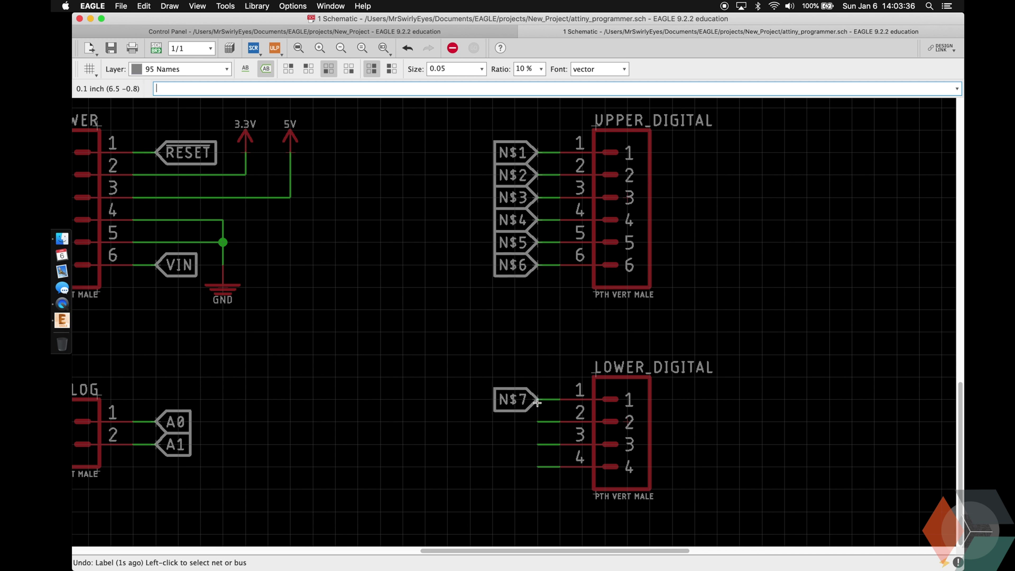
{"action": "left_click", "coordinate": [538, 399]}
{"action": "double_click", "coordinate": [538, 422]}
{"action": "double_click", "coordinate": [538, 444]}
{"action": "double_click", "coordinate": [538, 467]}
Name the LOWER_DIGITAL nets D7, D6, D5 and D4 from pin 1 to 4, and UPPER_DIGITAL pins 5 and 6 D9 and D8.
{"action": "type", "text": "name D4"}
{"action": "key", "text": "Return"}
{"action": "double_click", "coordinate": [534, 467]}
{"action": "key", "text": "Up"}
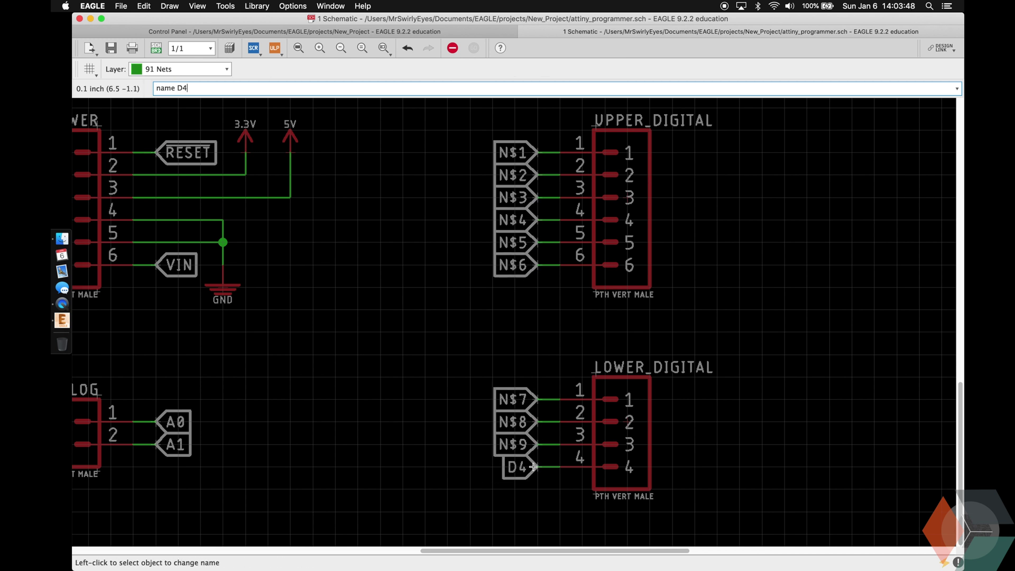
{"action": "key", "text": "Up"}
{"action": "key", "text": "BackSpace"}
{"action": "type", "text": "6"}
{"action": "key", "text": "Return"}
{"action": "double_click", "coordinate": [538, 421]}
{"action": "key", "text": "Up"}
{"action": "key", "text": "BackSpace"}
{"action": "type", "text": "7"}
{"action": "double_click", "coordinate": [538, 398]}
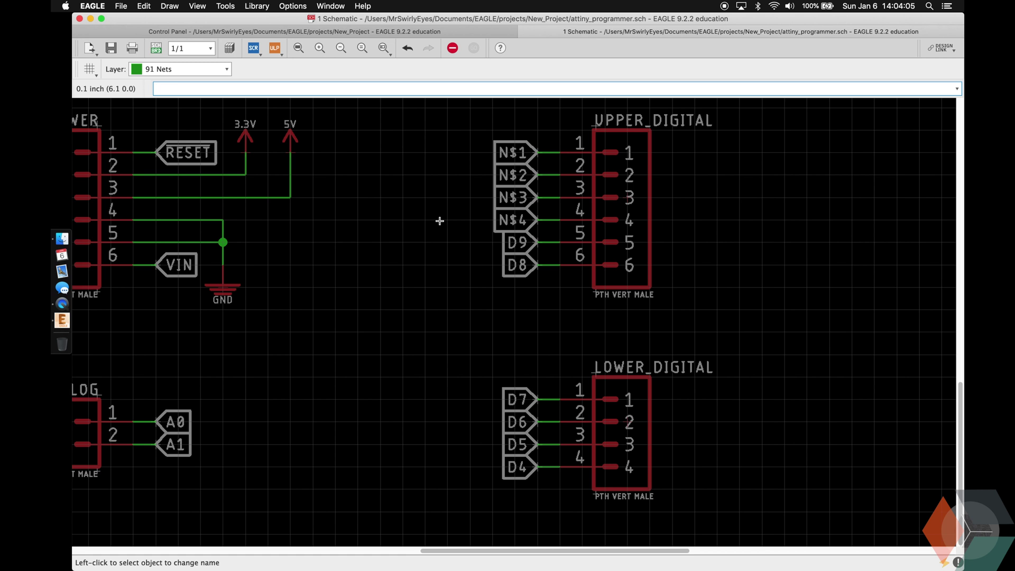
Place four D10 text notes on layer 97 Info beside the labels of UPPER_DIGITAL pins 4 to 1.
{"action": "scroll", "coordinate": [439, 220], "scroll_direction": "down", "scroll_amount": 5}
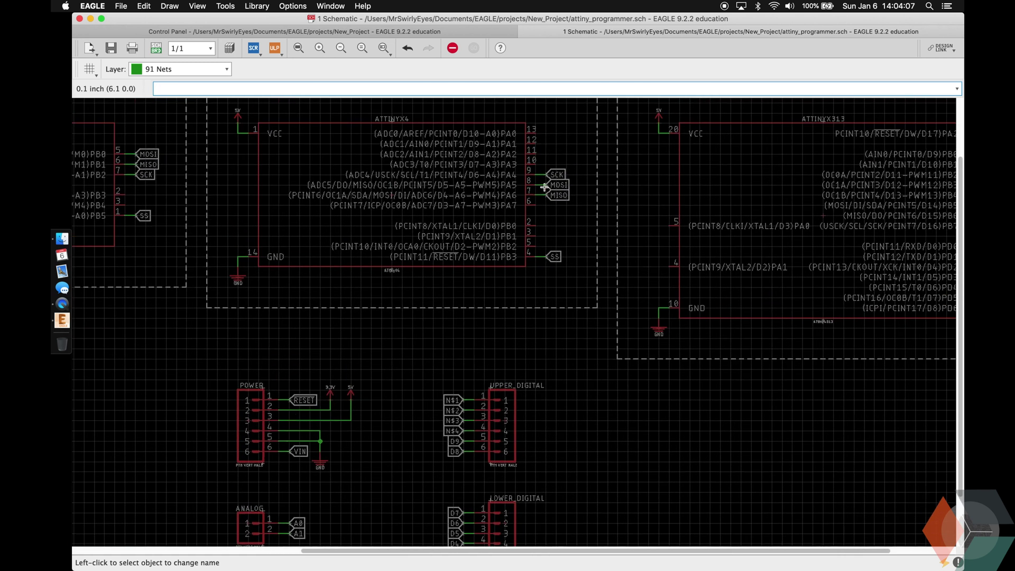
{"action": "scroll", "coordinate": [423, 423], "scroll_direction": "up", "scroll_amount": 5}
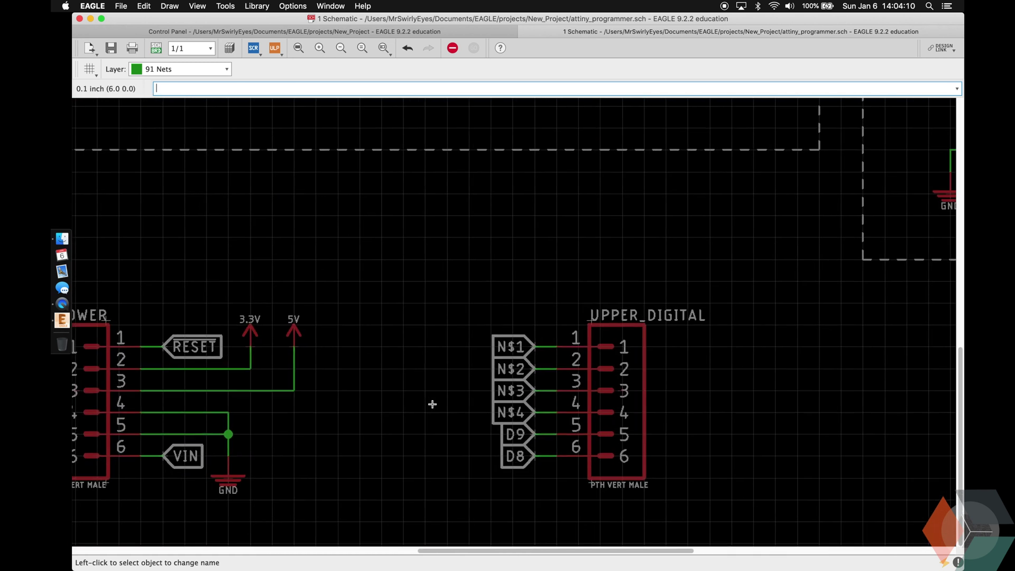
{"action": "type", "text": "10"}
{"action": "key", "text": "Return"}
{"action": "left_click", "coordinate": [179, 68]}
{"action": "left_click", "coordinate": [181, 109]}
{"action": "left_click", "coordinate": [643, 69]}
{"action": "left_click", "coordinate": [640, 82]}
{"action": "left_click", "coordinate": [469, 412]}
{"action": "left_click", "coordinate": [470, 391]}
{"action": "left_click", "coordinate": [469, 368]}
{"action": "left_click", "coordinate": [469, 347]}
Change the text notes beside UPPER_DIGITAL pins 3, 2 and 1 to D11, D12 and D13.
{"action": "left_click", "coordinate": [469, 390]}
{"action": "left_click", "coordinate": [588, 387]}
{"action": "type", "text": "11"}
{"action": "key", "text": "Return"}
{"action": "left_click", "coordinate": [465, 364]}
{"action": "key", "text": "BackSpace"}
{"action": "type", "text": "2"}
{"action": "key", "text": "Return"}
{"action": "left_click", "coordinate": [460, 344]}
{"action": "key", "text": "BackSpace"}
{"action": "type", "text": "3"}
{"action": "key", "text": "Return"}
Name the UPPER_DIGITAL pin 4 net SS.
{"action": "scroll", "coordinate": [530, 421], "scroll_direction": "up", "scroll_amount": 5}
{"action": "type", "text": "name"}
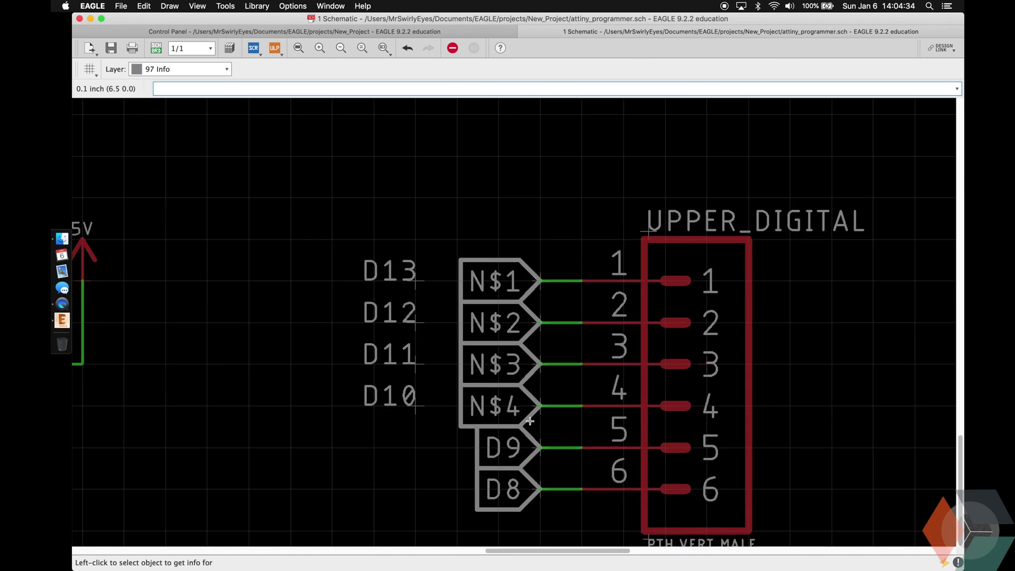
{"action": "left_click", "coordinate": [530, 422]}
{"action": "type", "text": "SS"}
{"action": "key", "text": "Return"}
{"action": "scroll", "coordinate": [536, 412], "scroll_direction": "down", "scroll_amount": 3}
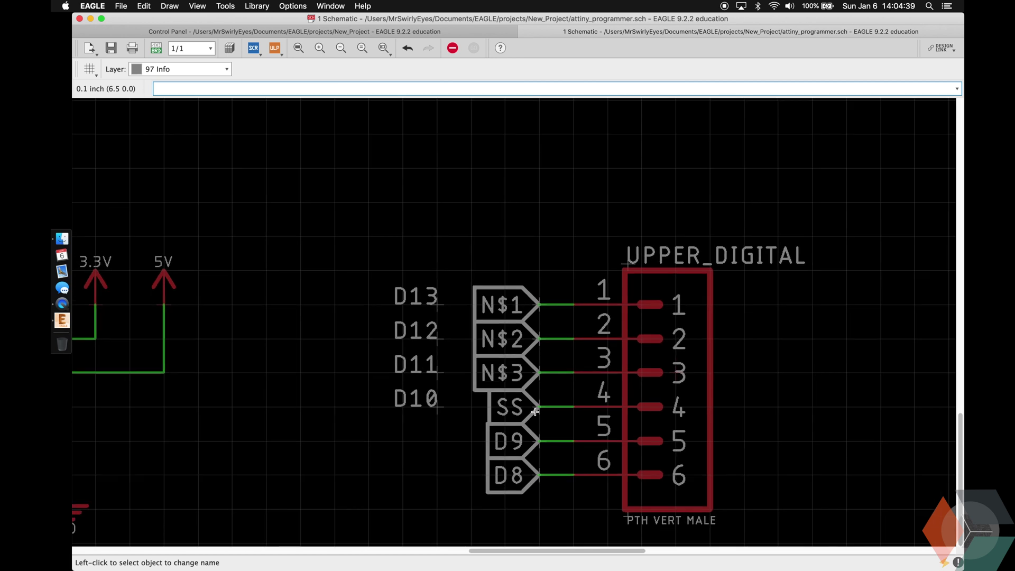
{"action": "scroll", "coordinate": [536, 412], "scroll_direction": "up", "scroll_amount": 3}
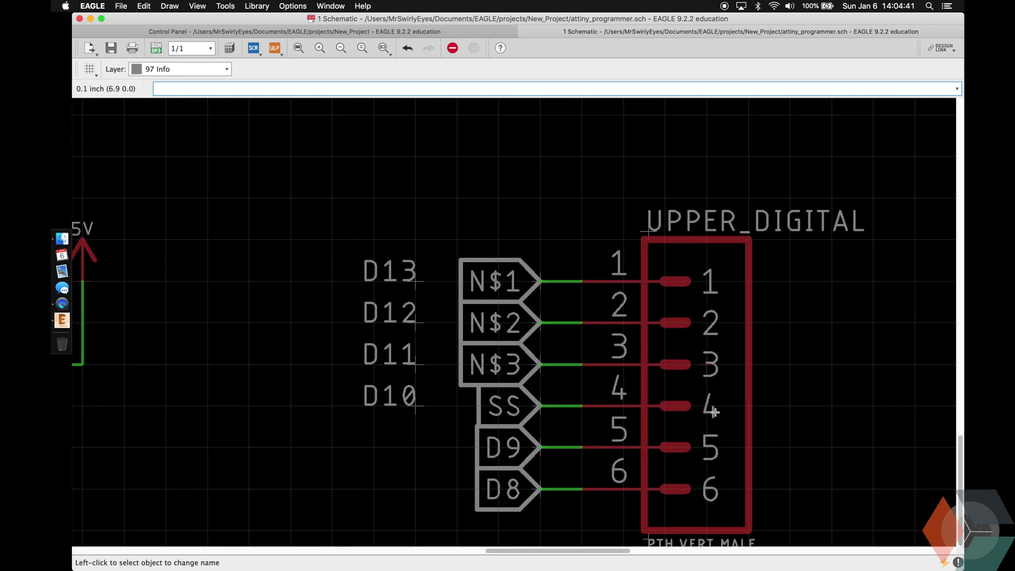
Name the UPPER_DIGITAL pin 3, 2 and 1 nets MOSI, MISO and SCK, and save the schematic.
{"action": "type", "text": "name MOSI"}
{"action": "key", "text": "Return"}
{"action": "left_click", "coordinate": [541, 365]}
{"action": "left_click", "coordinate": [541, 365]}
{"action": "type", "text": "name MISO"}
{"action": "key", "text": "Return"}
{"action": "left_click", "coordinate": [542, 325]}
{"action": "key", "text": "Return"}
{"action": "key", "text": "super+s"}
{"action": "left_click", "coordinate": [297, 49]}
{"action": "key", "text": "super+s"}
Move the POWER and ANALOG headers with their nets as a group to the right, closer to the digital headers.
{"action": "scroll", "coordinate": [525, 521], "scroll_direction": "up", "scroll_amount": 4}
{"action": "type", "text": "gro"}
{"action": "key", "text": "Return"}
{"action": "left_click_drag", "start_coordinate": [231, 200], "coordinate": [465, 487]}
{"action": "right_click", "coordinate": [249, 366]}
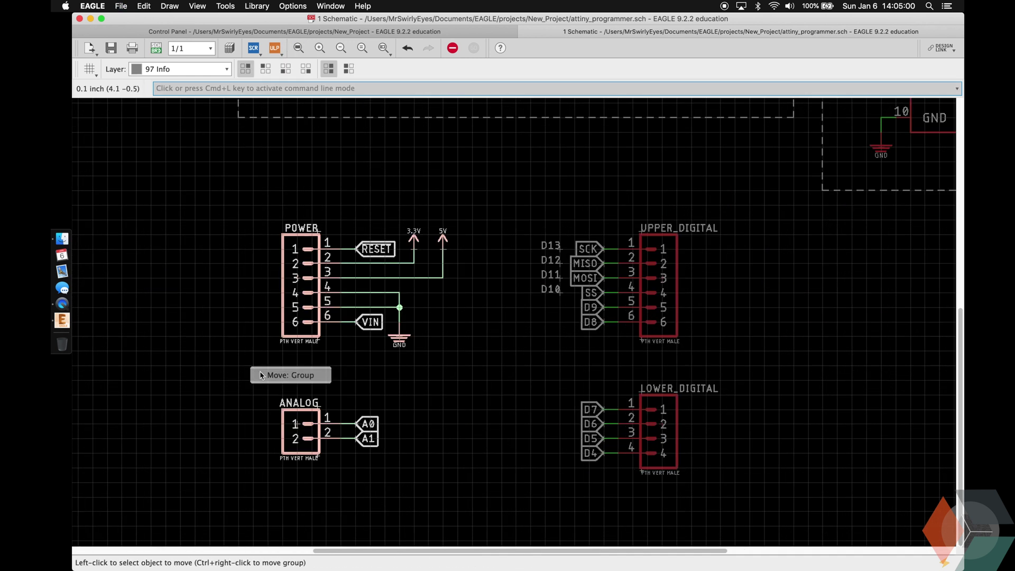
{"action": "left_click", "coordinate": [288, 374]}
{"action": "left_click", "coordinate": [310, 368]}
Move the LOWER_DIGITAL header with its labelled nets as a group up towards UPPER_DIGITAL.
{"action": "type", "text": "group"}
{"action": "key", "text": "Return"}
{"action": "left_click_drag", "start_coordinate": [701, 495], "coordinate": [572, 374]}
{"action": "type", "text": "move"}
{"action": "key", "text": "Return"}
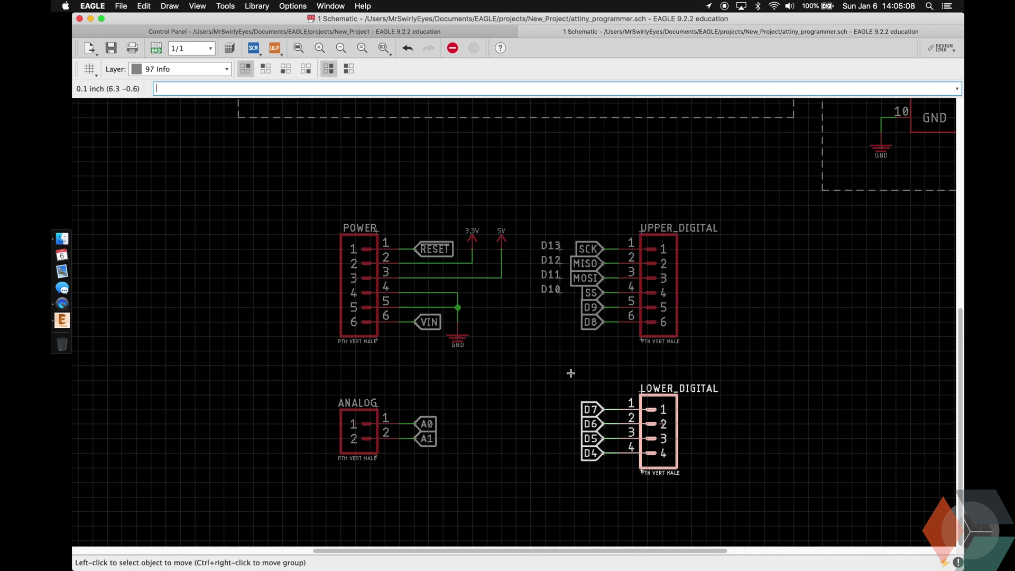
{"action": "right_click", "coordinate": [563, 390]}
{"action": "left_click", "coordinate": [602, 397]}
Move the ANALOG header with its labelled nets up towards the POWER header.
{"action": "type", "text": "ove"}
{"action": "key", "text": "Return"}
{"action": "right_click", "coordinate": [308, 416]}
{"action": "left_click", "coordinate": [347, 423]}
{"action": "left_click", "coordinate": [308, 408]}
Copy dashed frame lines from the ATtiny sockets and position them around the four headers.
{"action": "type", "text": "copy"}
{"action": "scroll", "coordinate": [308, 408], "scroll_direction": "down", "scroll_amount": 4}
{"action": "left_click", "coordinate": [263, 220]}
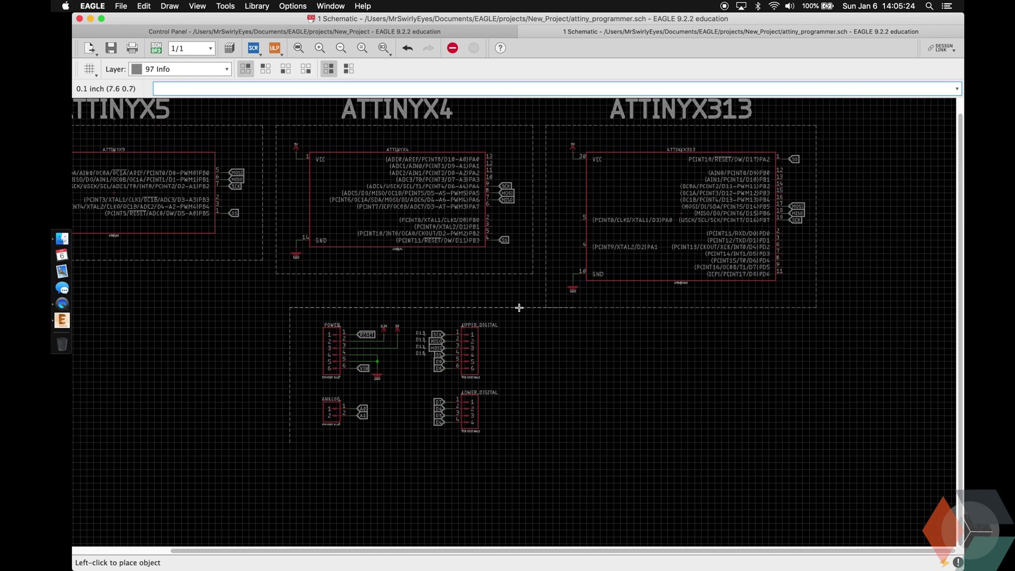
{"action": "left_click", "coordinate": [573, 361]}
{"action": "type", "text": "move"}
{"action": "key", "text": "Return"}
{"action": "left_click", "coordinate": [573, 361]}
{"action": "left_click", "coordinate": [524, 361]}
Delete the surplus frame line and fit the remaining dashed lines into a closed rectangle around the four headers.
{"action": "type", "text": "delete"}
{"action": "key", "text": "Return"}
{"action": "scroll", "coordinate": [362, 365], "scroll_direction": "up", "scroll_amount": 3}
{"action": "left_click", "coordinate": [460, 499]}
{"action": "left_click", "coordinate": [460, 511]}
{"action": "left_click", "coordinate": [647, 386]}
{"action": "left_click", "coordinate": [625, 388]}
{"action": "left_click", "coordinate": [595, 377]}
{"action": "left_click", "coordinate": [268, 372]}
Copy the ATTINYX4 title above the header frame and change the copy to ARDUINO UNO SHIELD HEADERS at size 0.1.
{"action": "scroll", "coordinate": [407, 329], "scroll_direction": "down", "scroll_amount": 4}
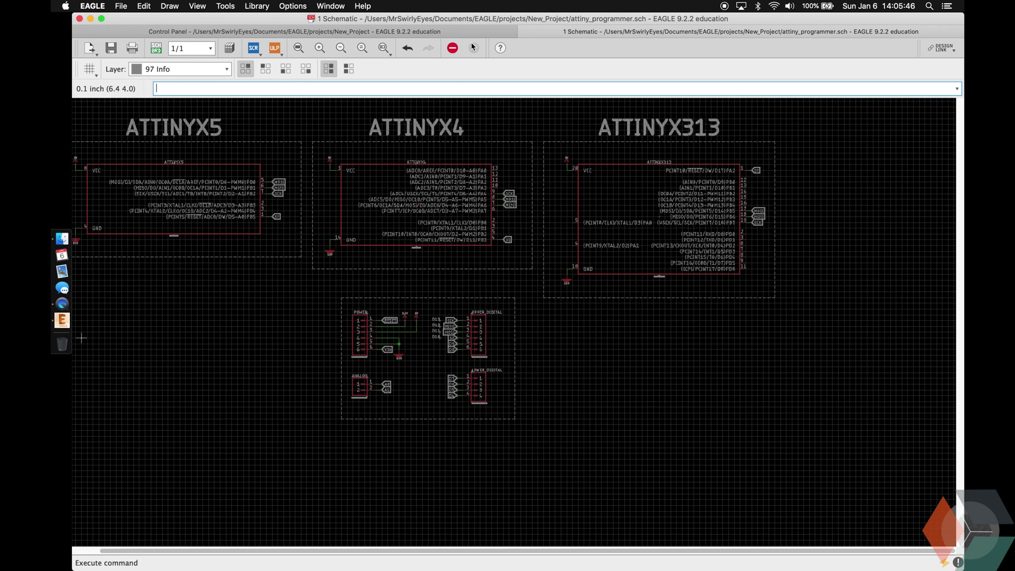
{"action": "left_click", "coordinate": [416, 136]}
{"action": "left_click", "coordinate": [422, 292]}
{"action": "scroll", "coordinate": [421, 293], "scroll_direction": "up", "scroll_amount": 4}
{"action": "type", "text": "info"}
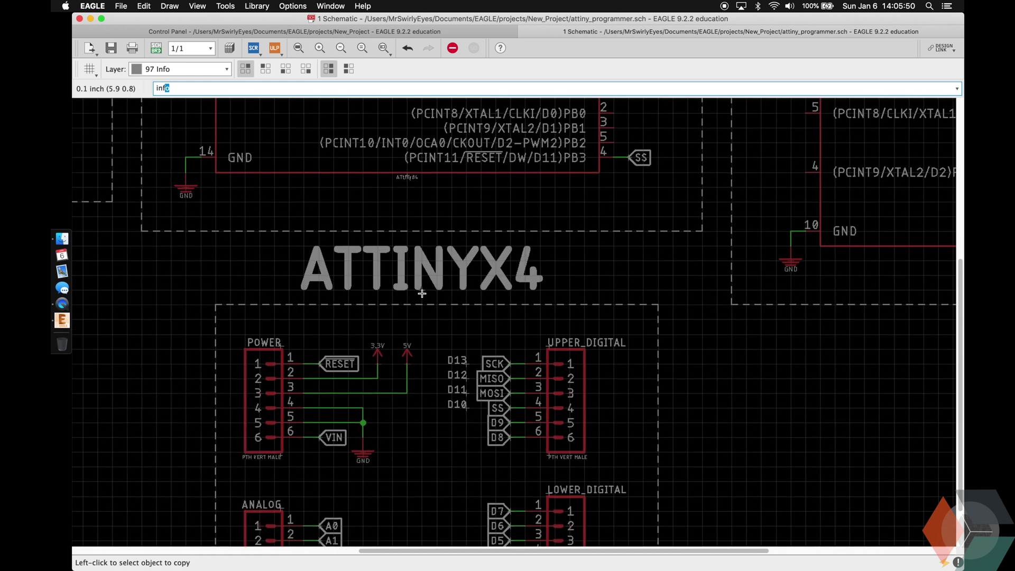
{"action": "key", "text": "Return"}
{"action": "left_click", "coordinate": [415, 297]}
{"action": "type", "text": "ARDUINO UNO SHIELD HEADERS"}
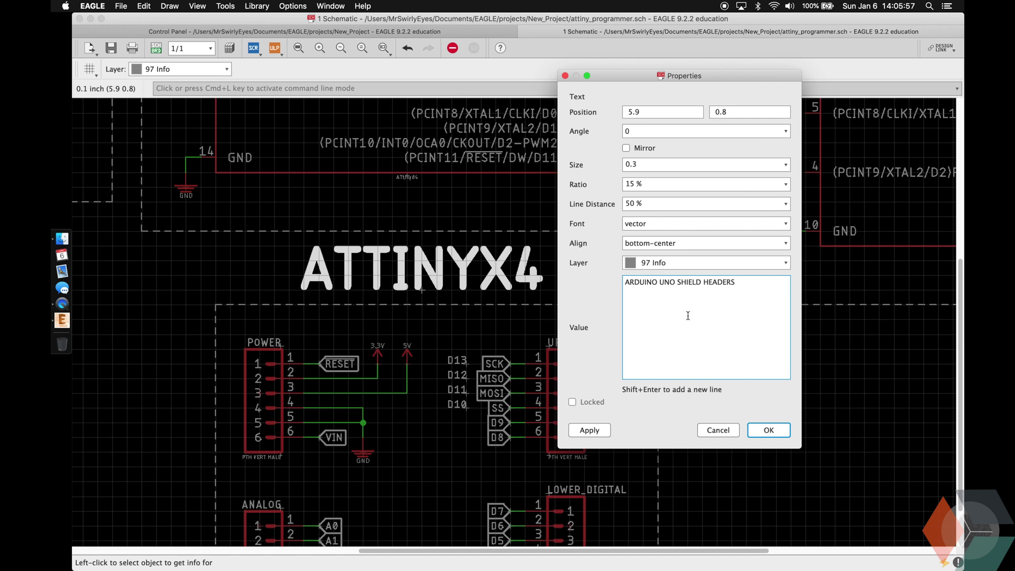
{"action": "left_click", "coordinate": [641, 164]}
{"action": "type", "text": "1"}
{"action": "key", "text": "Return"}
Move the ARDUINO UNO SHIELD HEADERS title slightly to centre it above the header frame.
{"action": "type", "text": "move"}
{"action": "key", "text": "Return"}
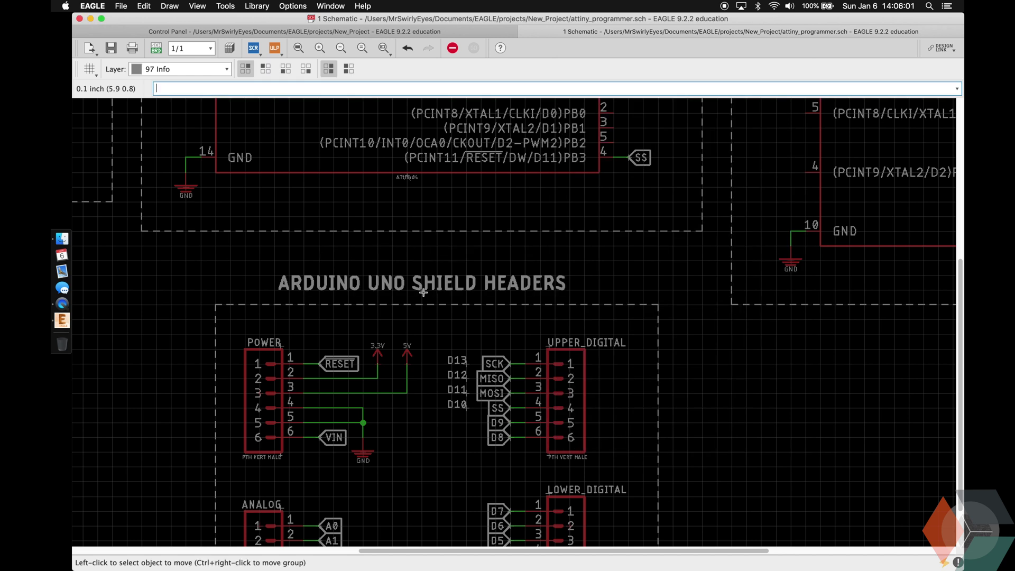
{"action": "left_click", "coordinate": [424, 289]}
{"action": "left_click", "coordinate": [441, 293]}
Move the framed headers and their title as a group to line up with the right edge of the ATTINYX4 frame, and save.
{"action": "scroll", "coordinate": [440, 292], "scroll_direction": "down", "scroll_amount": 4}
{"action": "type", "text": "group"}
{"action": "left_click_drag", "start_coordinate": [597, 454], "coordinate": [386, 285]}
{"action": "type", "text": "move"}
{"action": "key", "text": "Return"}
{"action": "scroll", "coordinate": [486, 313], "scroll_direction": "up", "scroll_amount": 4}
{"action": "right_click", "coordinate": [498, 343]}
{"action": "left_click", "coordinate": [521, 351]}
{"action": "left_click", "coordinate": [535, 335]}
{"action": "scroll", "coordinate": [265, 445], "scroll_direction": "down", "scroll_amount": 5}
{"action": "scroll", "coordinate": [363, 453], "scroll_direction": "up", "scroll_amount": 4}
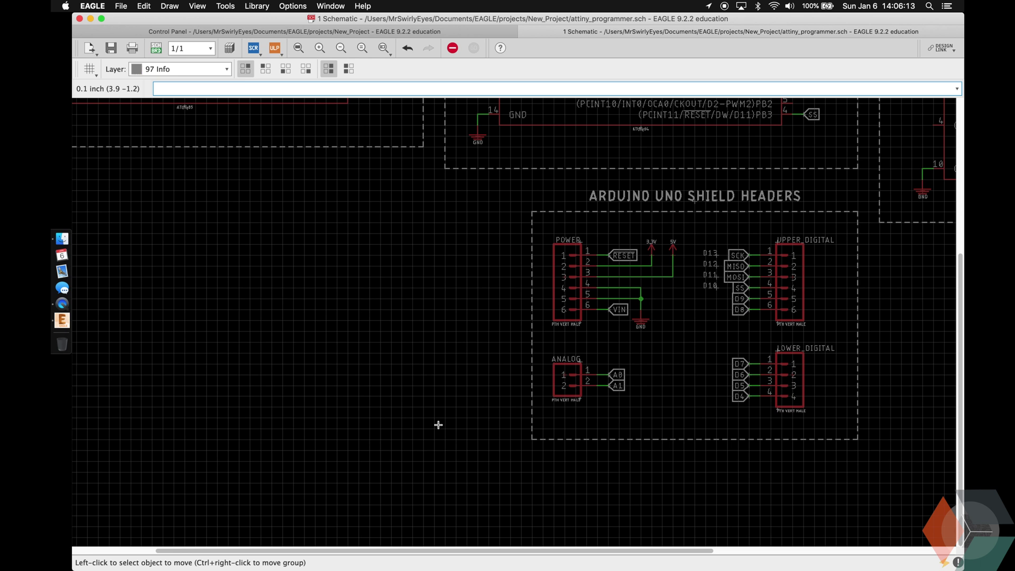
{"action": "scroll", "coordinate": [428, 390], "scroll_direction": "up", "scroll_amount": 2}
{"action": "key", "text": "super+s"}
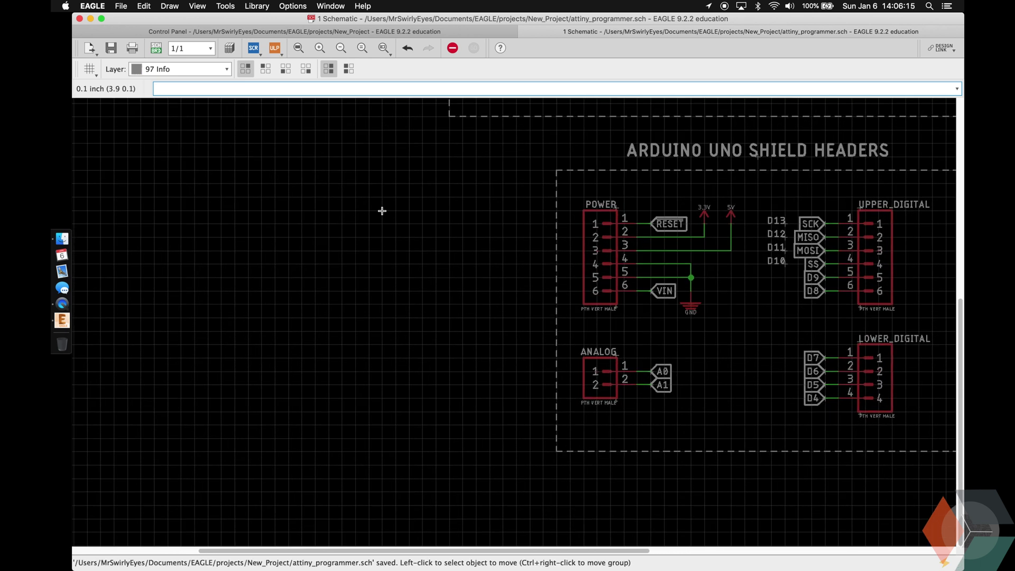
Place a 10UF-POLARIZED_PTH_50V-20% capacitor to the left of the shield header frame.
{"action": "scroll", "coordinate": [453, 277], "scroll_direction": "left", "scroll_amount": 5}
{"action": "type", "text": "co"}
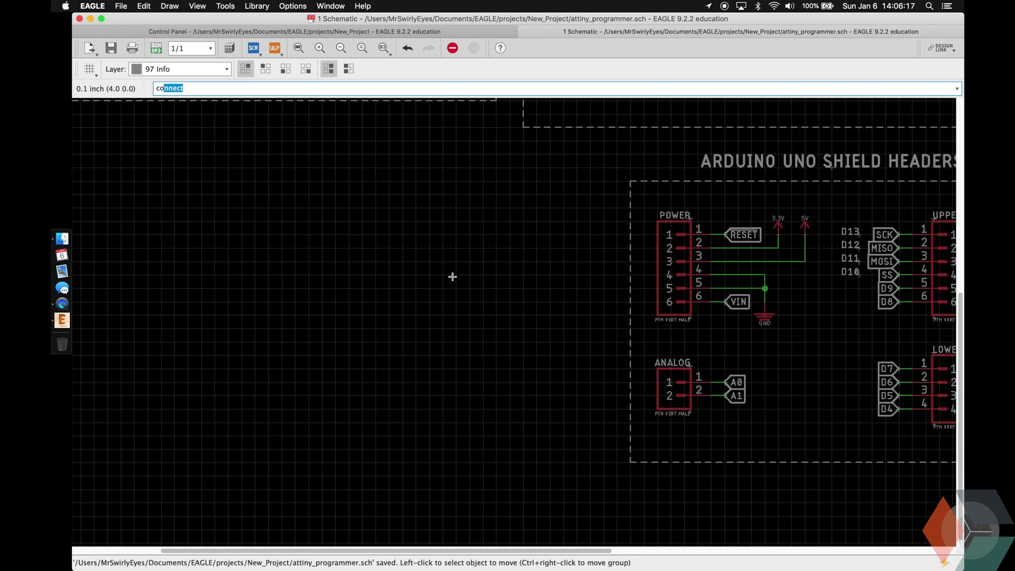
{"action": "type", "text": "F"}
{"action": "key", "text": "Return"}
{"action": "key", "text": "Down"}
{"action": "key", "text": "Down"}
{"action": "key", "text": "Down"}
{"action": "key", "text": "Right"}
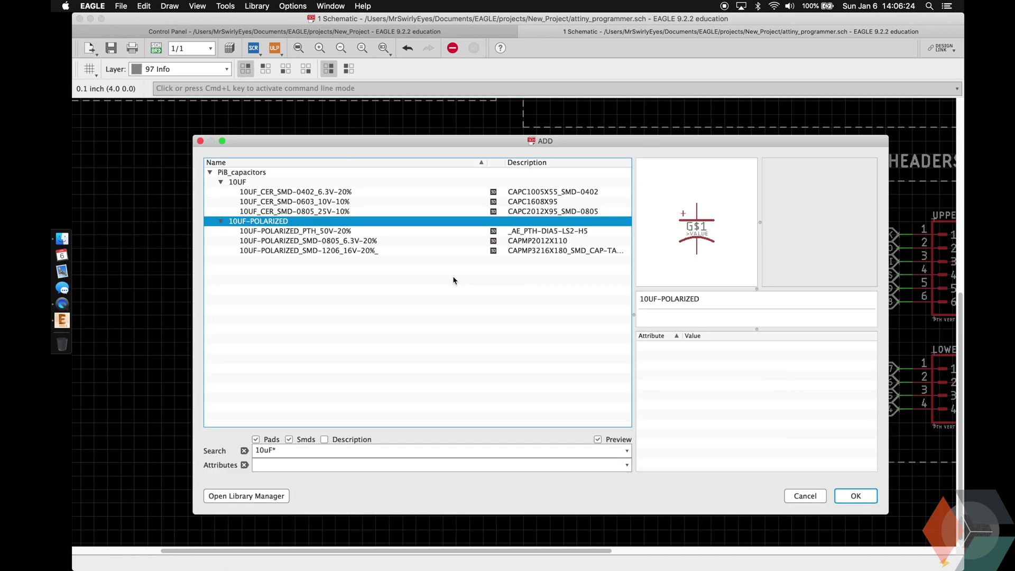
{"action": "key", "text": "Down"}
{"action": "key", "text": "Down"}
{"action": "key", "text": "Down"}
{"action": "key", "text": "Up"}
{"action": "key", "text": "Up"}
{"action": "key", "text": "Return"}
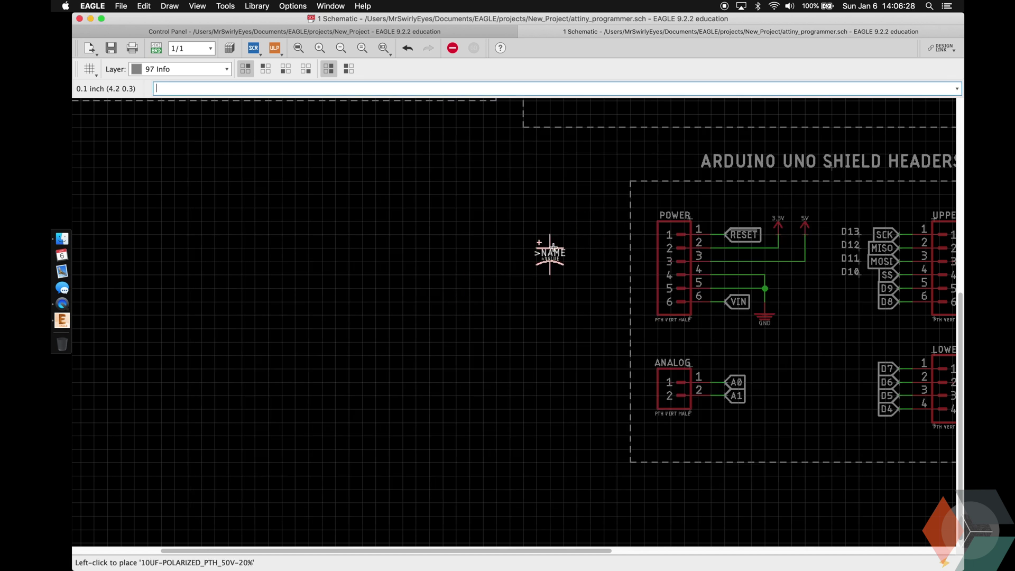
{"action": "left_click", "coordinate": [553, 249]}
Ground the capacitor's lower pin with a GND power symbol and draw a short net from its positive pin.
{"action": "key", "text": "Return"}
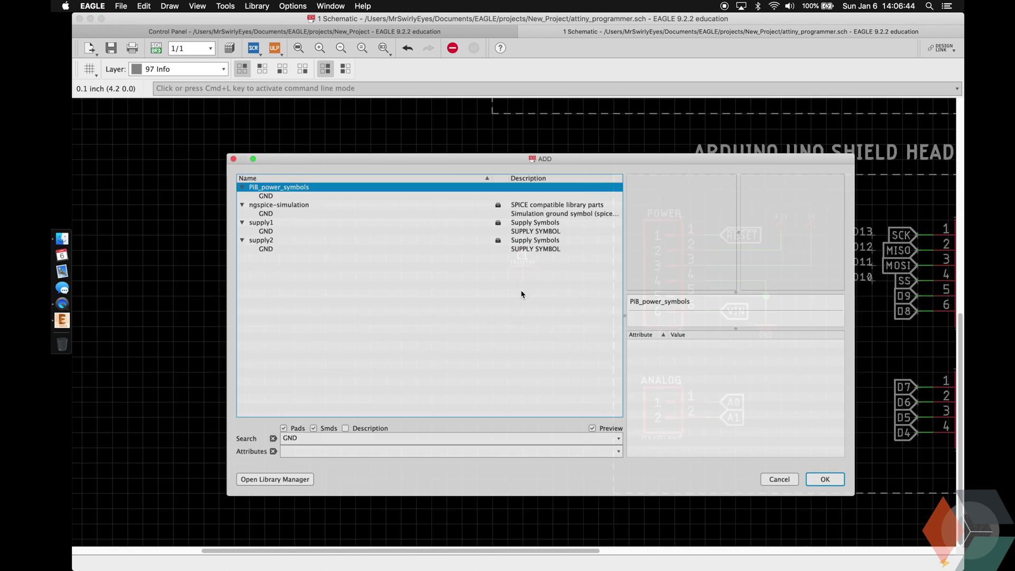
{"action": "key", "text": "Return"}
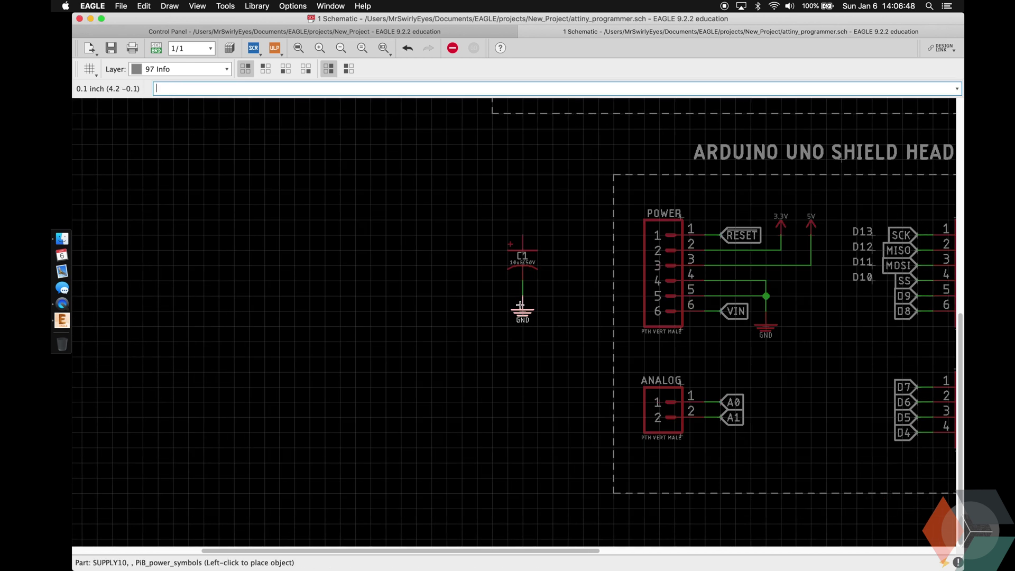
{"action": "left_click", "coordinate": [521, 305]}
{"action": "type", "text": "net"}
{"action": "key", "text": "Return"}
{"action": "left_click", "coordinate": [522, 234]}
{"action": "left_click", "coordinate": [536, 218]}
Label the net on the capacitor's positive pin and name it !RESET, joining it to the existing reset net.
{"action": "type", "text": "label"}
{"action": "key", "text": "Return"}
{"action": "double_click", "coordinate": [535, 217]}
{"action": "type", "text": "name !"}
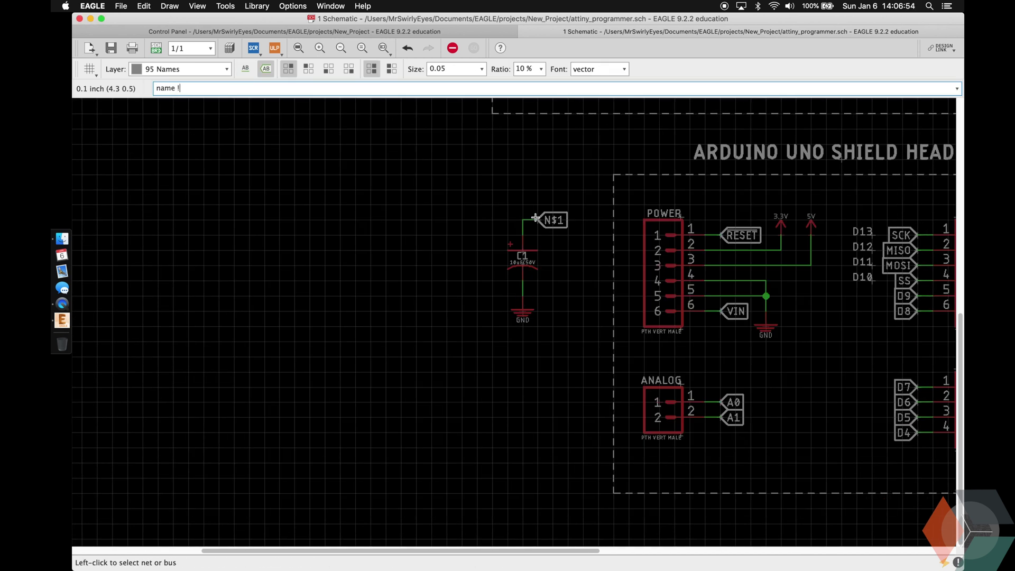
{"action": "type", "text": "reset"}
{"action": "key", "text": "Return"}
{"action": "left_click", "coordinate": [535, 217]}
{"action": "left_click", "coordinate": [536, 218]}
{"action": "left_click", "coordinate": [561, 226]}
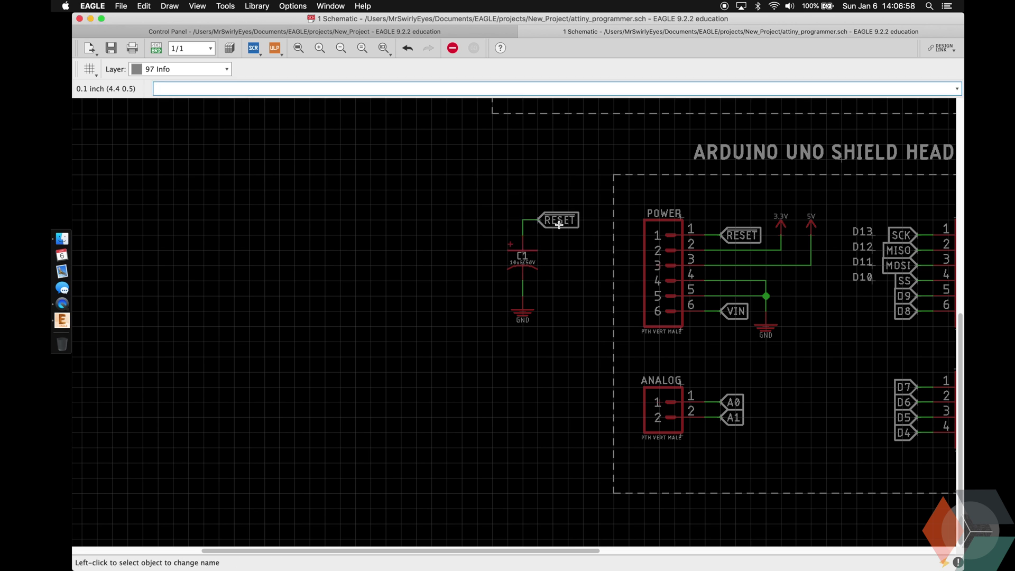
{"action": "scroll", "coordinate": [559, 225], "scroll_direction": "up", "scroll_amount": 10}
{"action": "scroll", "coordinate": [559, 225], "scroll_direction": "down", "scroll_amount": 1}
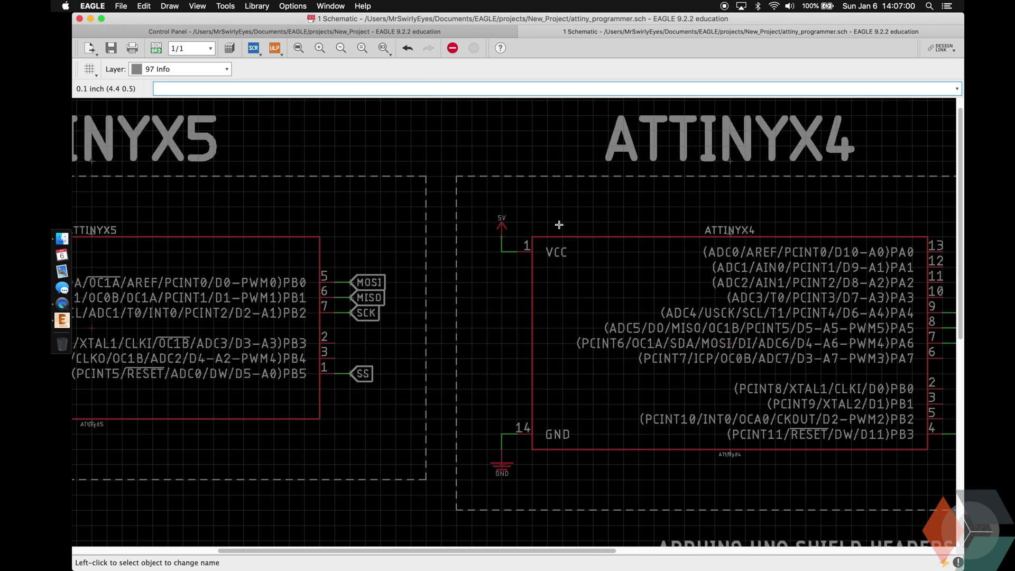
{"action": "scroll", "coordinate": [559, 224], "scroll_direction": "down", "scroll_amount": 9}
Add an LED_SMD-0805_DISCRETE_BLUE LED to the left of the capacitor.
{"action": "scroll", "coordinate": [506, 297], "scroll_direction": "left", "scroll_amount": 2}
{"action": "scroll", "coordinate": [358, 320], "scroll_direction": "up", "scroll_amount": 1}
{"action": "scroll", "coordinate": [359, 318], "scroll_direction": "left", "scroll_amount": 2}
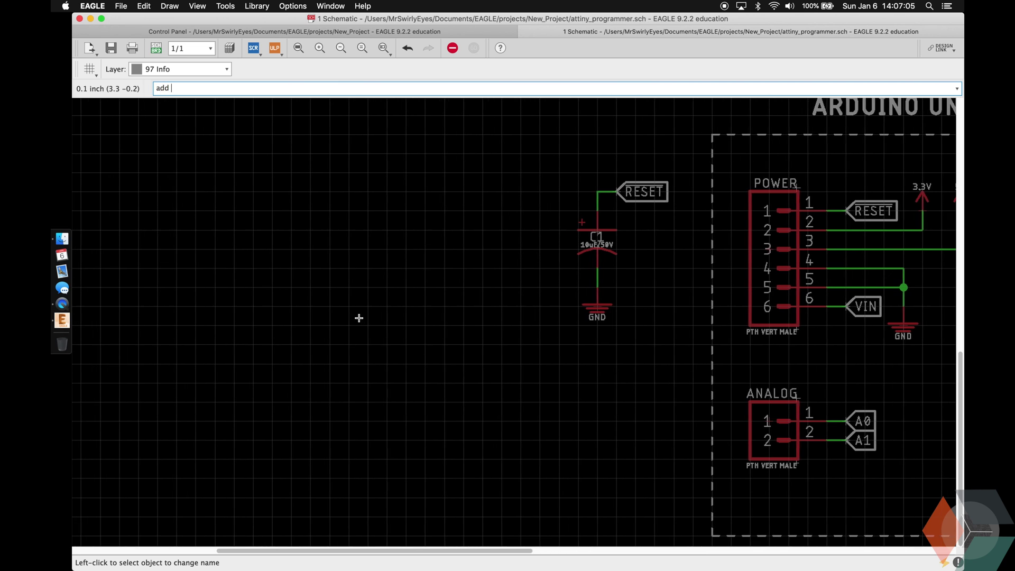
{"action": "key", "text": "Return"}
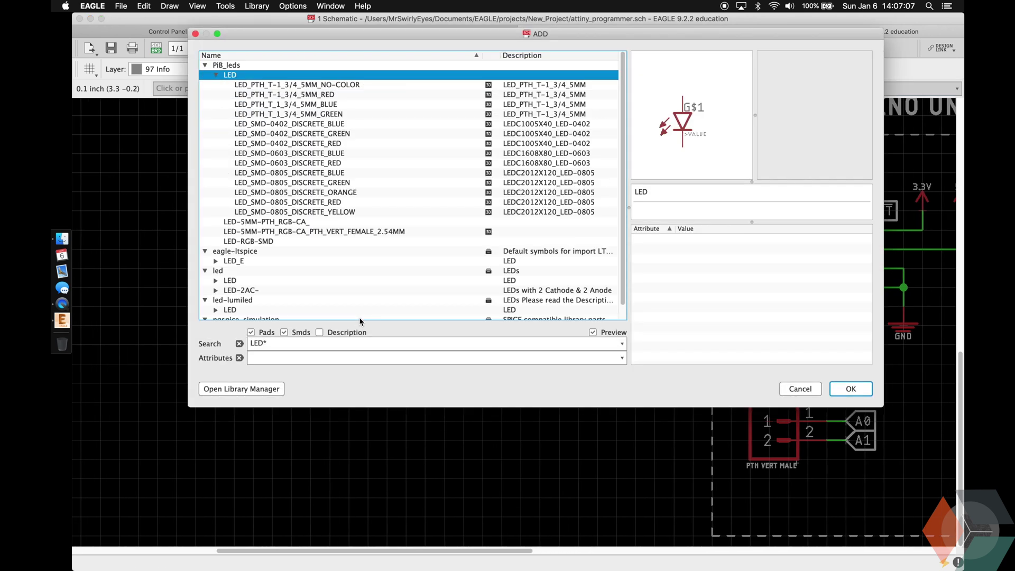
{"action": "key", "text": "Down"}
{"action": "key", "text": "Down"}
{"action": "key", "text": "Down"}
{"action": "key", "text": "Down"}
{"action": "key", "text": "Down"}
{"action": "key", "text": "Down"}
{"action": "key", "text": "Down"}
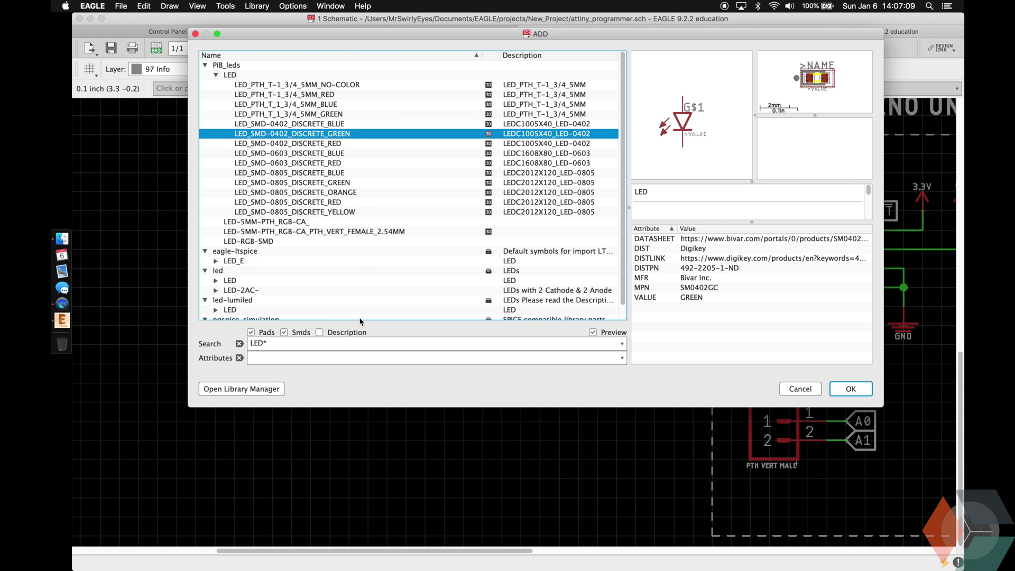
{"action": "key", "text": "Down"}
{"action": "key", "text": "Down"}
{"action": "key", "text": "Down"}
{"action": "key", "text": "Up"}
{"action": "key", "text": "Return"}
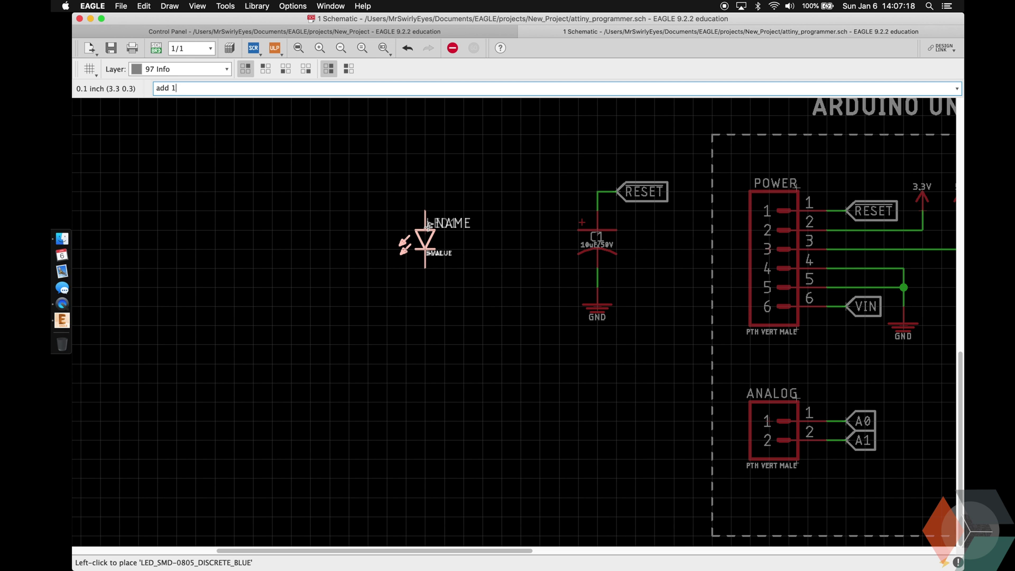
Place a 1KΩ_SMD-0805_1/8W-5% resistor vertically below the LED.
{"action": "key", "text": "Return"}
{"action": "key", "text": "Down"}
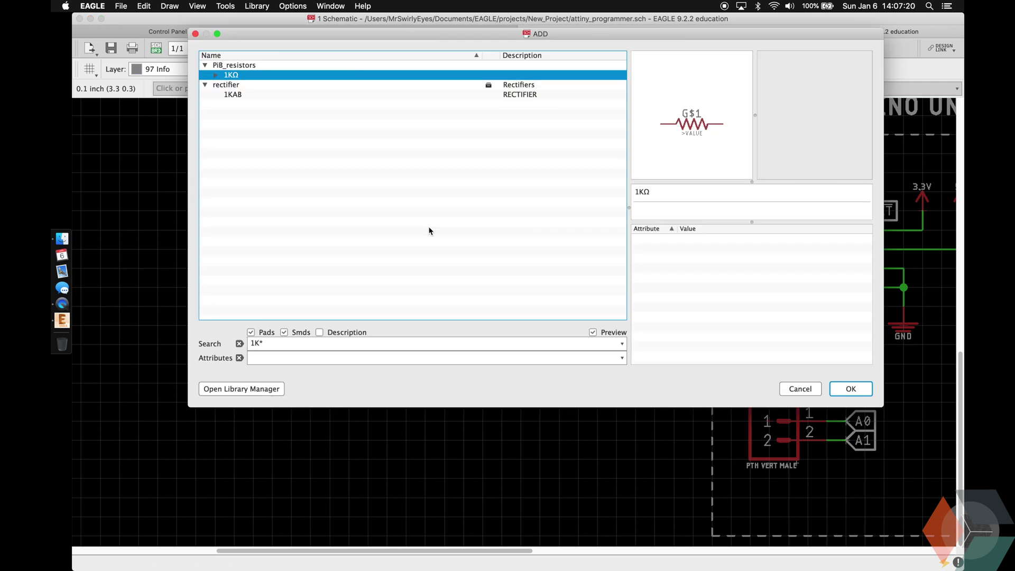
{"action": "key", "text": "Right"}
{"action": "key", "text": "Down"}
{"action": "key", "text": "Down"}
{"action": "key", "text": "Down"}
{"action": "key", "text": "Down"}
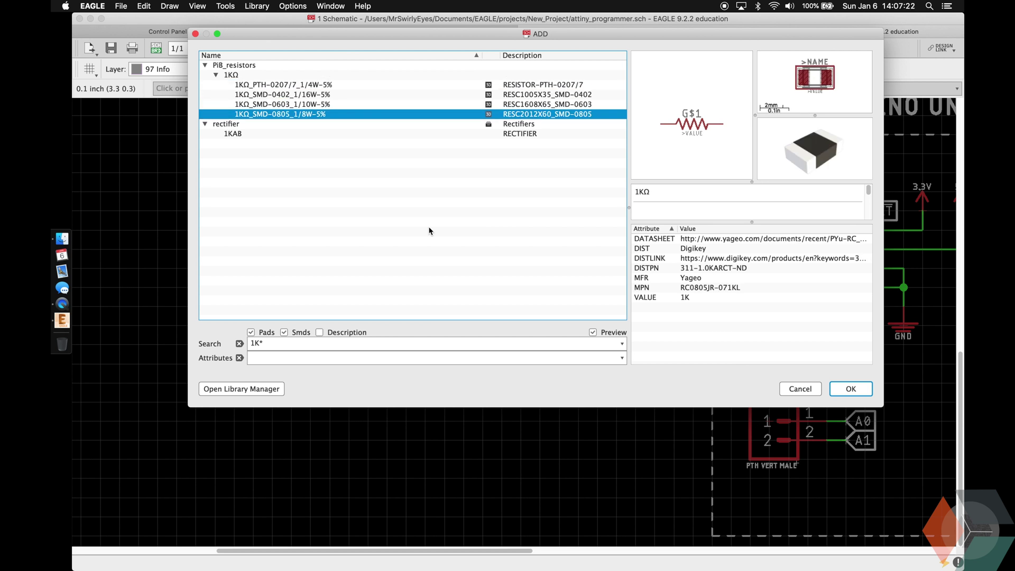
{"action": "key", "text": "Return"}
{"action": "right_click", "coordinate": [428, 317]}
{"action": "left_click", "coordinate": [429, 318]}
Copy the capacitor's GND symbol to the resistor's lower pin and pull it down to leave a short connecting net.
{"action": "key", "text": "alt+c"}
{"action": "left_click", "coordinate": [598, 305]}
{"action": "left_click", "coordinate": [425, 383]}
{"action": "key", "text": "F7"}
{"action": "left_click", "coordinate": [424, 383]}
{"action": "left_click", "coordinate": [424, 401]}
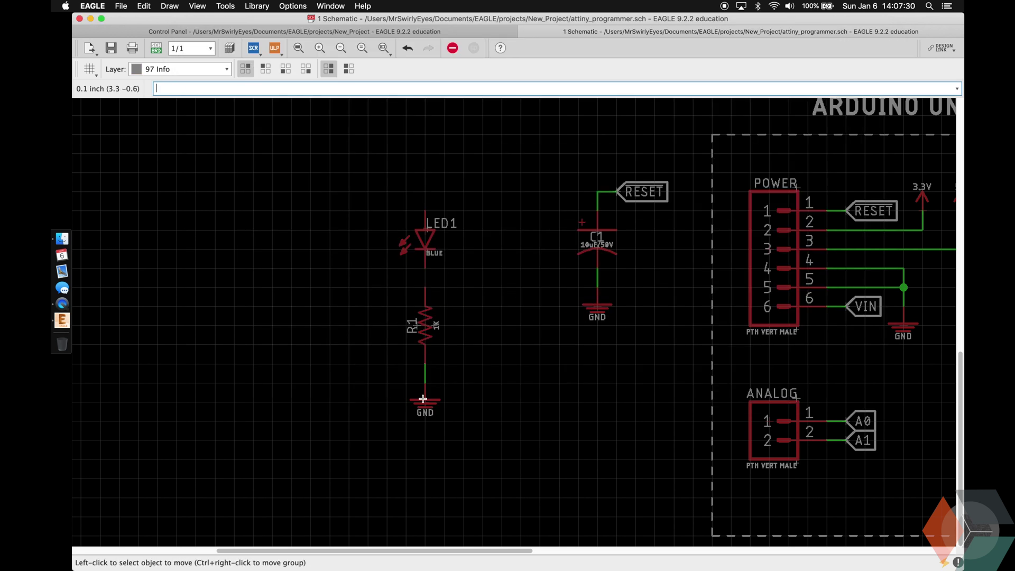
{"action": "key", "text": "Escape"}
Connect the LED's lower pin to the resistor's upper pin with a net.
{"action": "left_click", "coordinate": [425, 233]}
{"action": "key", "text": "F7"}
{"action": "left_click", "coordinate": [423, 264]}
{"action": "left_click", "coordinate": [423, 264]}
{"action": "left_click", "coordinate": [424, 285]}
{"action": "left_click", "coordinate": [423, 285]}
{"action": "left_click", "coordinate": [424, 286]}
{"action": "left_click", "coordinate": [424, 266]}
{"action": "key", "text": "alt+n"}
{"action": "key", "text": "Escape"}
Add a 5V power symbol connected above the LED with a short net, and save the schematic.
{"action": "type", "text": "add 5V"}
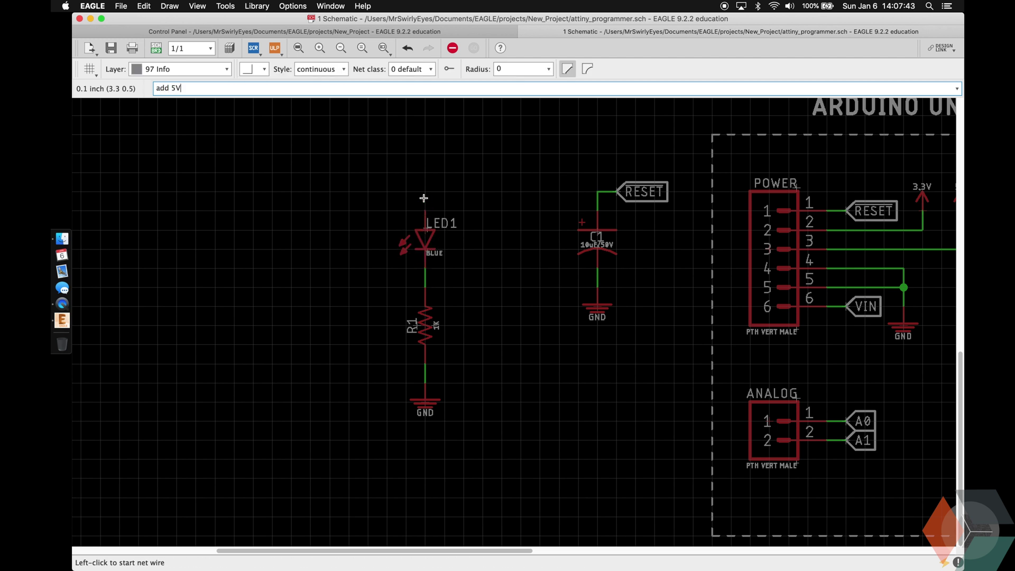
{"action": "key", "text": "Return"}
{"action": "left_click", "coordinate": [424, 210]}
{"action": "key", "text": "F7"}
{"action": "left_click", "coordinate": [424, 210]}
{"action": "left_click", "coordinate": [424, 195]}
{"action": "scroll", "coordinate": [423, 196], "scroll_direction": "right", "scroll_amount": 5}
{"action": "key", "text": "super+s"}
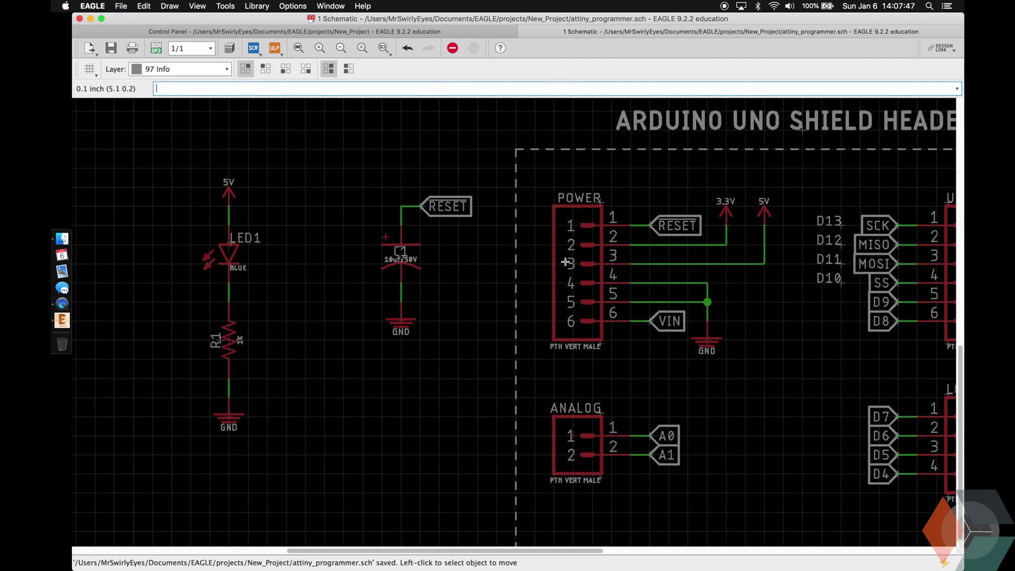
Group the LED circuit with its resistor and power symbols, and move it closer to the reset capacitor circuit.
{"action": "scroll", "coordinate": [738, 285], "scroll_direction": "right", "scroll_amount": 2}
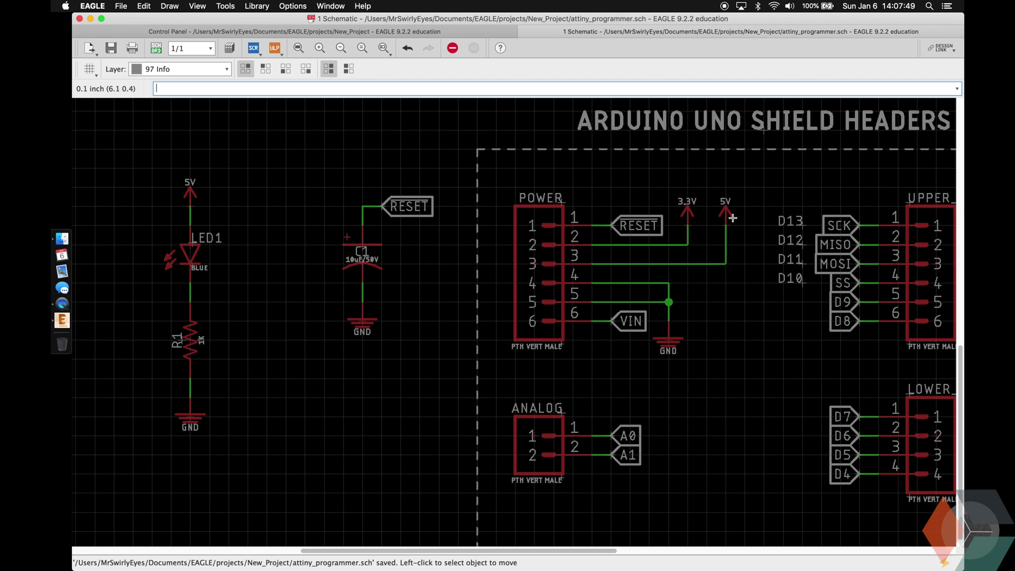
{"action": "scroll", "coordinate": [733, 218], "scroll_direction": "down", "scroll_amount": 2}
{"action": "scroll", "coordinate": [733, 218], "scroll_direction": "up", "scroll_amount": 2}
{"action": "scroll", "coordinate": [733, 218], "scroll_direction": "right", "scroll_amount": 1}
{"action": "scroll", "coordinate": [600, 289], "scroll_direction": "up", "scroll_amount": 2}
{"action": "scroll", "coordinate": [600, 290], "scroll_direction": "up", "scroll_amount": 5}
{"action": "scroll", "coordinate": [748, 213], "scroll_direction": "down", "scroll_amount": 6}
{"action": "scroll", "coordinate": [748, 214], "scroll_direction": "left", "scroll_amount": 4}
{"action": "type", "text": "group"}
{"action": "key", "text": "Return"}
{"action": "left_click_drag", "start_coordinate": [496, 183], "coordinate": [558, 411]}
{"action": "type", "text": "move"}
{"action": "key", "text": "Return"}
{"action": "right_click", "coordinate": [481, 263]}
{"action": "left_click", "coordinate": [502, 271]}
{"action": "left_click", "coordinate": [512, 270]}
Move the LED and capacitor circuits as one group, aligning the capacitor's RESET label with the POWER header's RESET label.
{"action": "type", "text": "group"}
{"action": "key", "text": "Return"}
{"action": "left_click_drag", "start_coordinate": [512, 178], "coordinate": [705, 406]}
{"action": "type", "text": "move"}
{"action": "key", "text": "Return"}
{"action": "right_click", "coordinate": [616, 292], "text": "ctrl"}
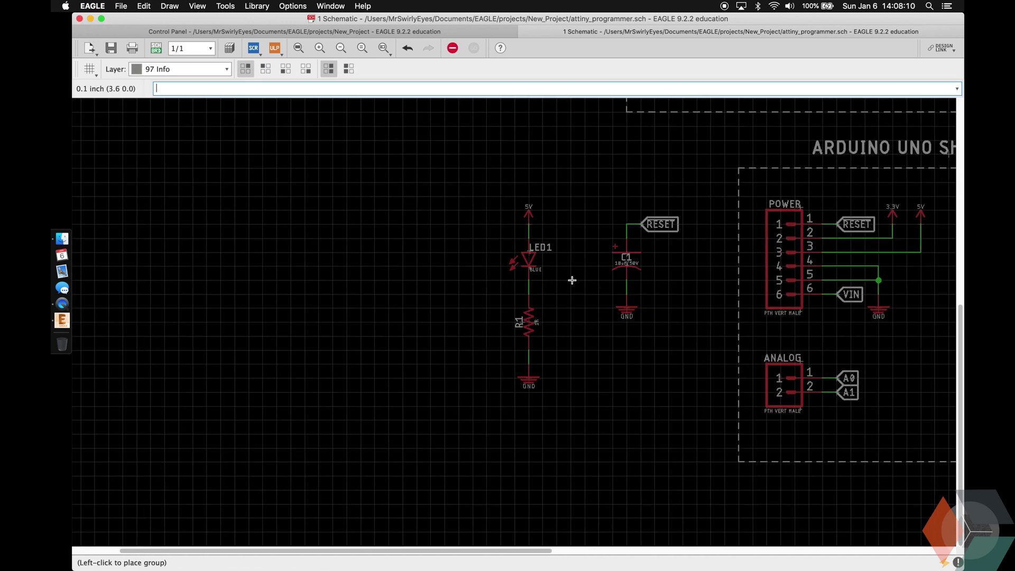
Add a dashed rectangular frame around the LED and reset capacitor circuits, beside the Arduino shield headers frame.
{"action": "left_click", "coordinate": [362, 172]}
{"action": "left_click", "coordinate": [358, 467]}
{"action": "left_click", "coordinate": [710, 317]}
{"action": "left_click", "coordinate": [286, 317]}
Tighten the new frame by moving its left edge in toward the LED and its bottom edge up by 0.3 inch.
{"action": "type", "text": "move"}
{"action": "key", "text": "Return"}
{"action": "left_click", "coordinate": [289, 317]}
{"action": "left_click", "coordinate": [486, 317]}
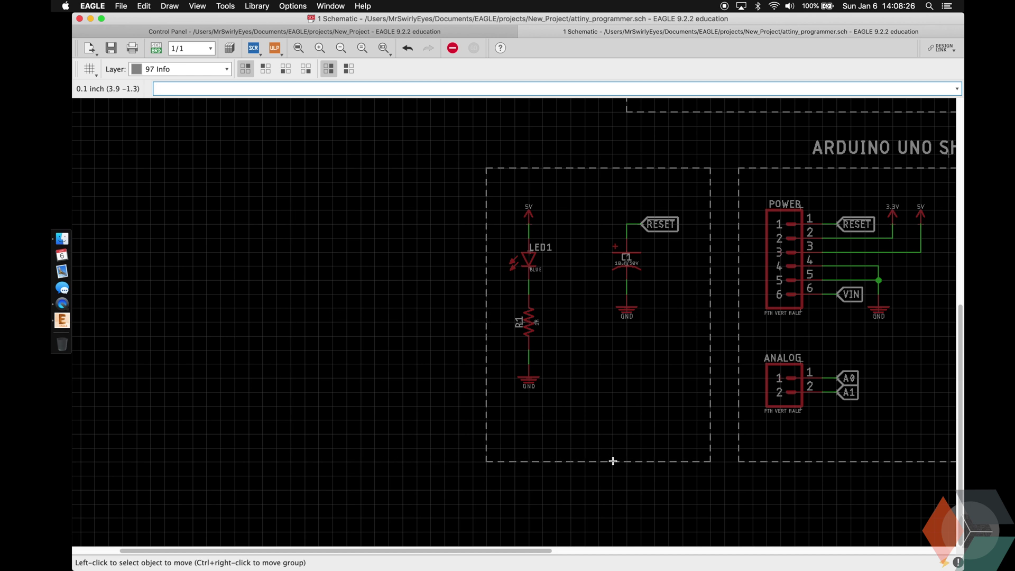
{"action": "left_click", "coordinate": [612, 460]}
{"action": "left_click", "coordinate": [612, 422]}
Copy the ARDUINO UNO SHIELD HEADERS title and place it centered above the LED and capacitor frame.
{"action": "scroll", "coordinate": [613, 422], "scroll_direction": "right", "scroll_amount": 5}
{"action": "type", "text": "copt"}
{"action": "key", "text": "Return"}
{"action": "key", "text": "Return"}
{"action": "type", "text": "copy"}
{"action": "key", "text": "Return"}
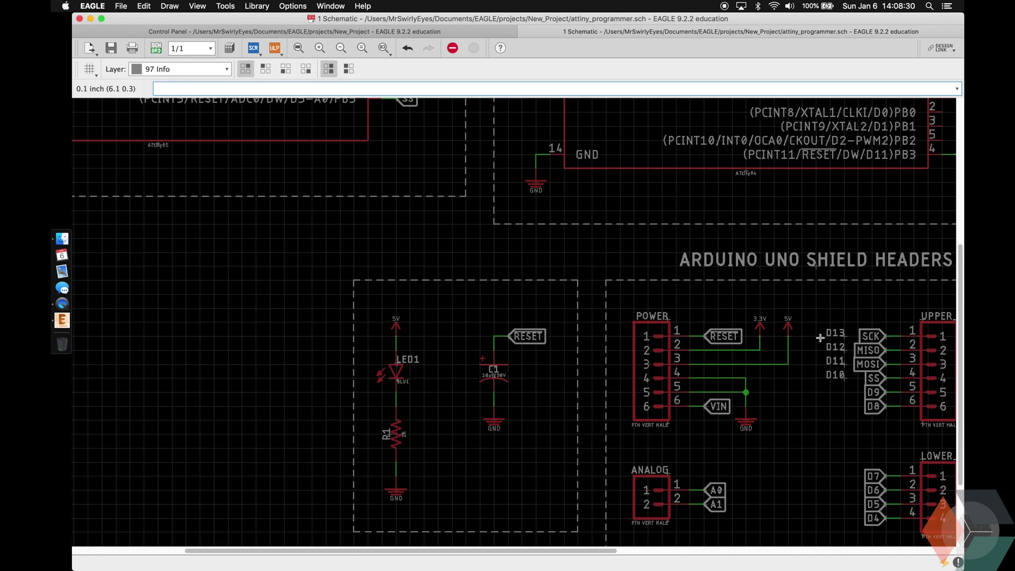
{"action": "left_click", "coordinate": [816, 265]}
{"action": "left_click", "coordinate": [470, 267]}
Change the copied title's text to MISC CIRCUITRY and save the schematic.
{"action": "type", "text": "info"}
{"action": "key", "text": "Return"}
{"action": "left_click", "coordinate": [471, 269]}
{"action": "type", "text": "MISC CIRCUITRY"}
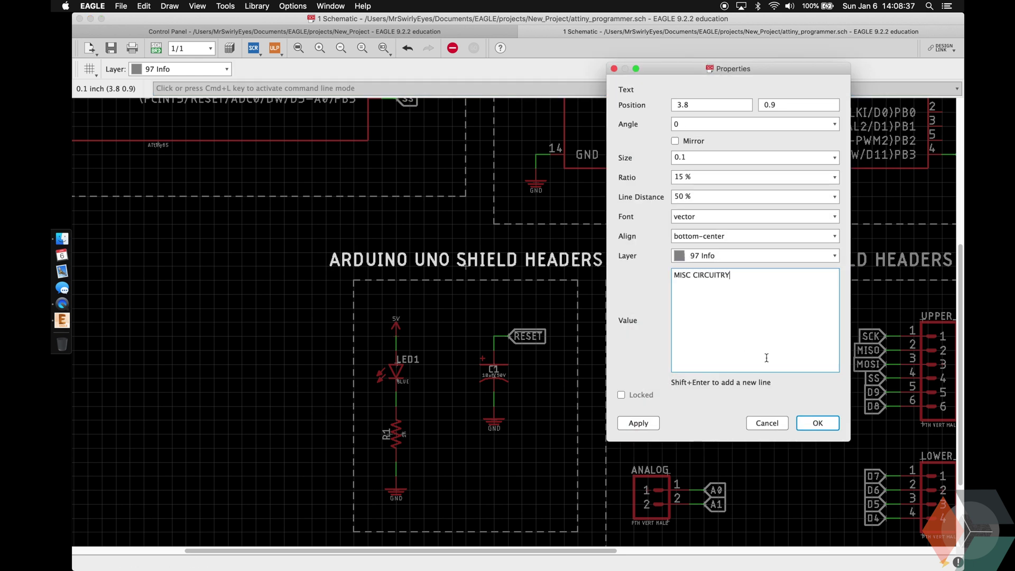
{"action": "key", "text": "Return"}
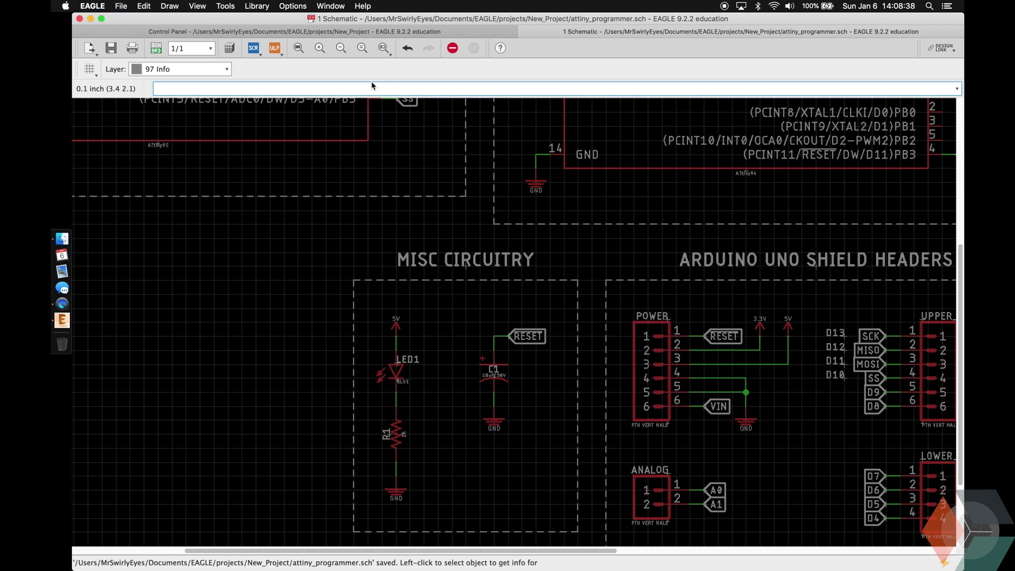
Review the whole schematic, examining the ATtiny sockets, the shield headers and the miscellaneous circuitry up close.
{"action": "left_click", "coordinate": [299, 48]}
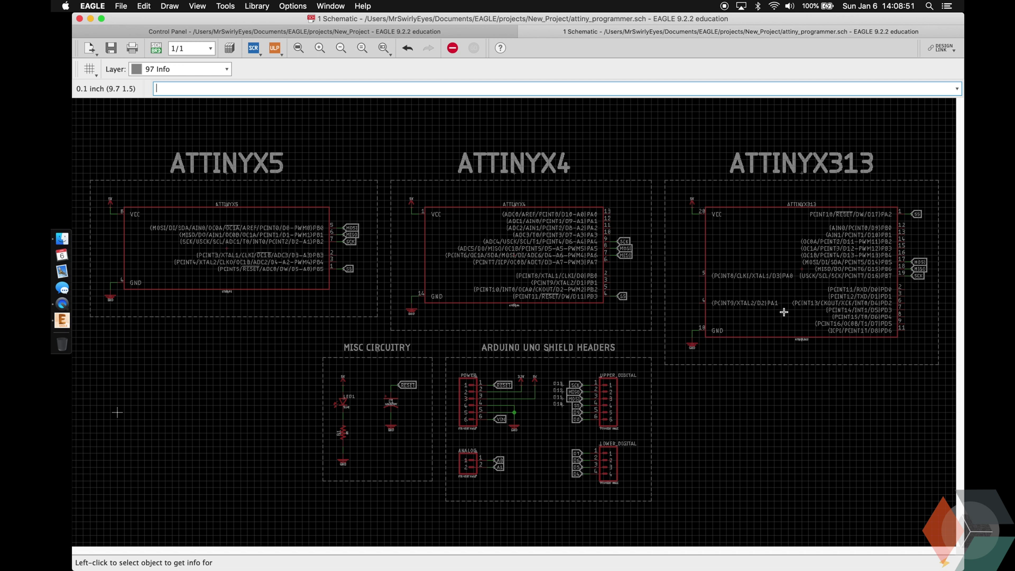
{"action": "scroll", "coordinate": [551, 522], "scroll_direction": "up", "scroll_amount": 3}
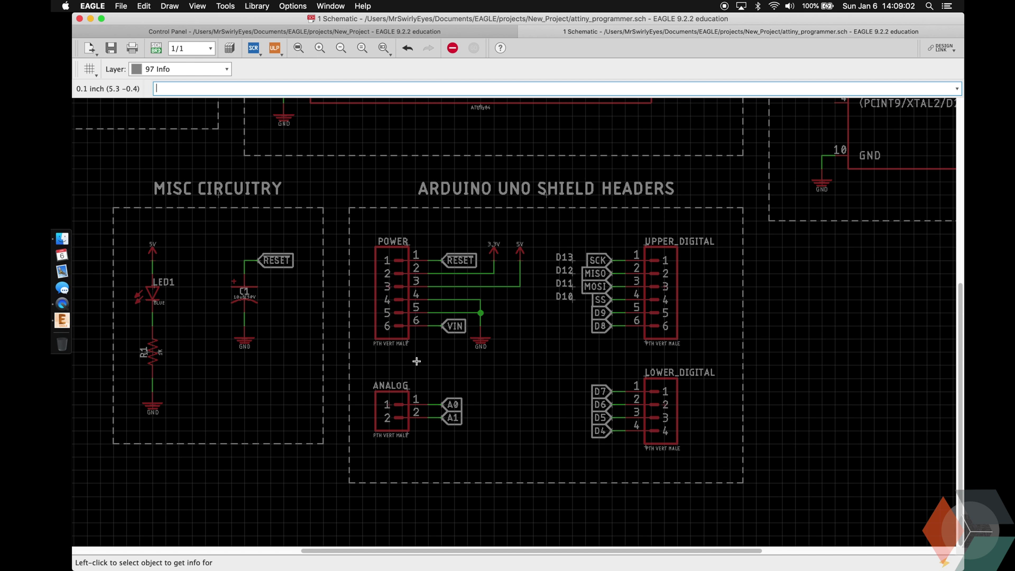
{"action": "scroll", "coordinate": [573, 427], "scroll_direction": "up", "scroll_amount": 4}
{"action": "scroll", "coordinate": [573, 428], "scroll_direction": "down", "scroll_amount": 2}
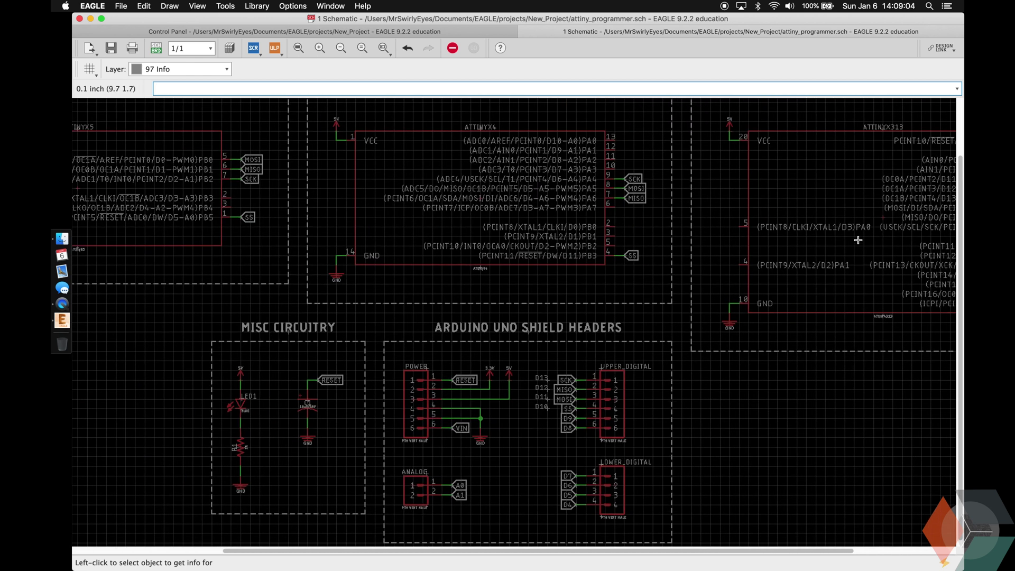
{"action": "scroll", "coordinate": [587, 434], "scroll_direction": "left", "scroll_amount": 1}
{"action": "scroll", "coordinate": [587, 435], "scroll_direction": "up", "scroll_amount": 2}
{"action": "scroll", "coordinate": [587, 434], "scroll_direction": "left", "scroll_amount": 3}
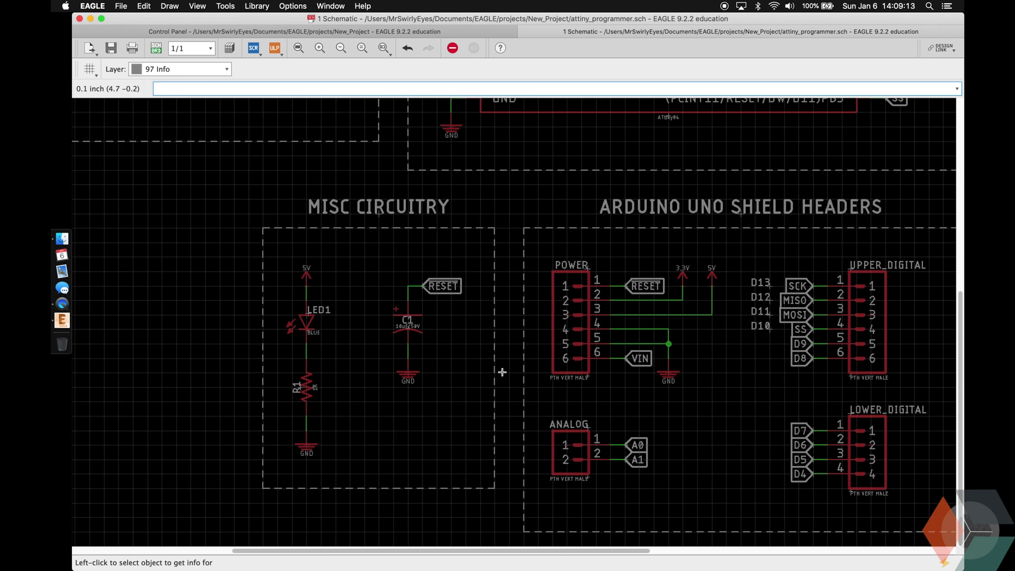
{"action": "scroll", "coordinate": [448, 394], "scroll_direction": "left", "scroll_amount": 3}
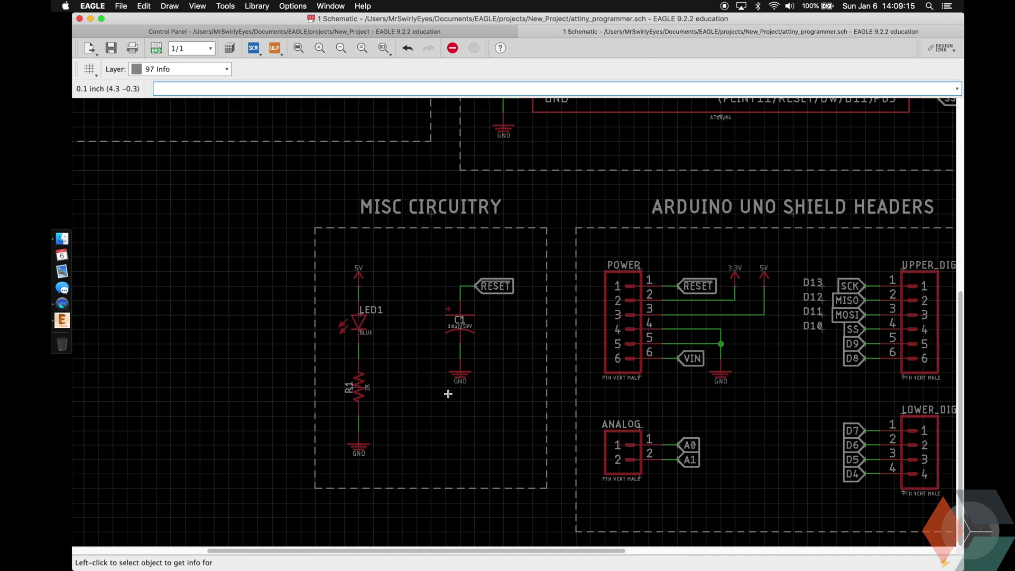
{"action": "scroll", "coordinate": [448, 393], "scroll_direction": "left", "scroll_amount": 3}
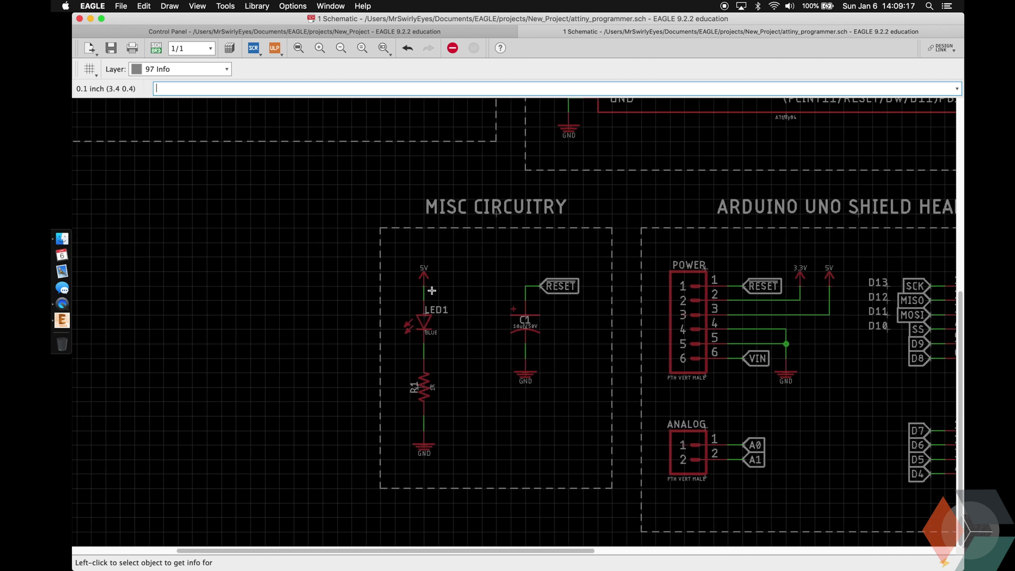
{"action": "left_click", "coordinate": [299, 49]}
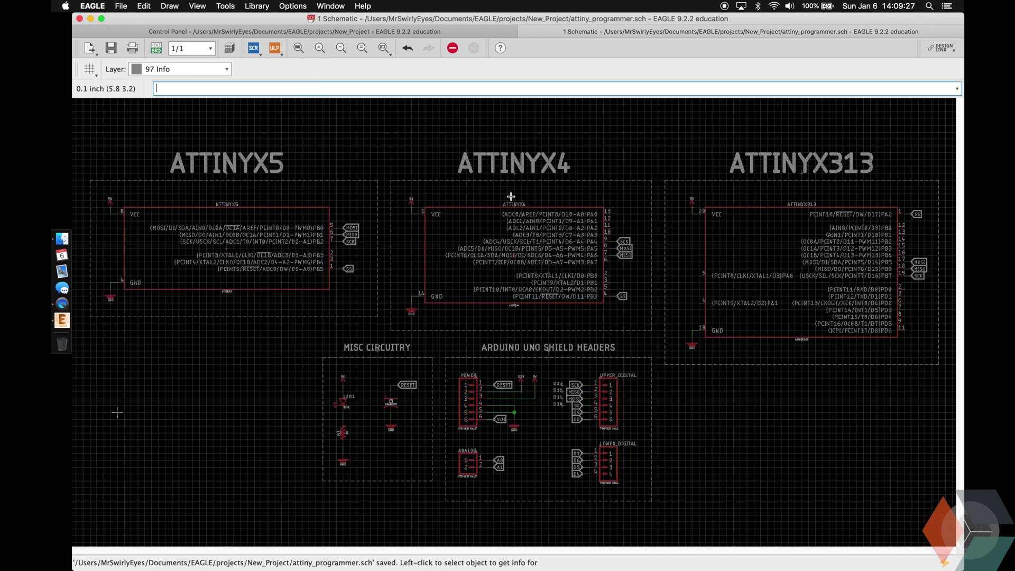